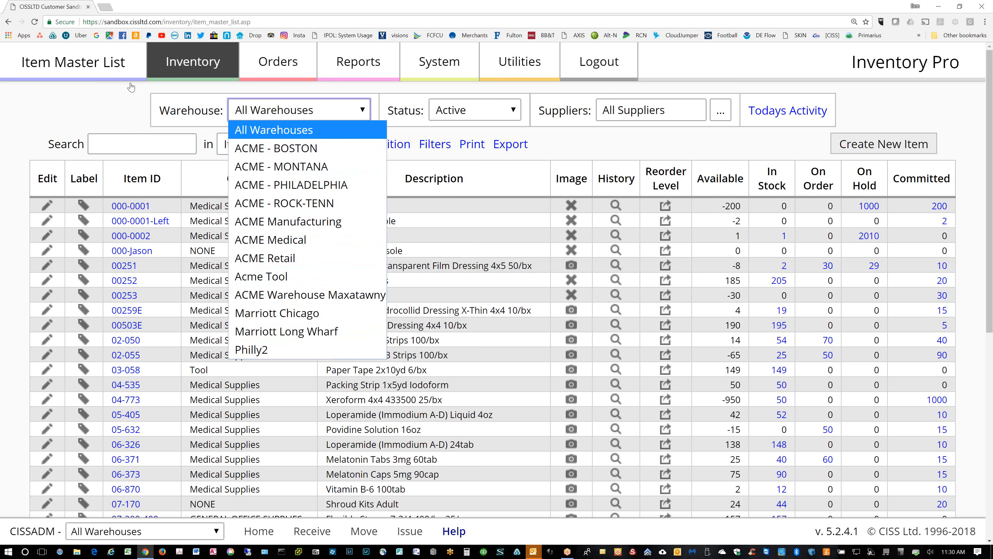
Open the list of warehouses and start adding a new warehouse record
left_click(174, 72)
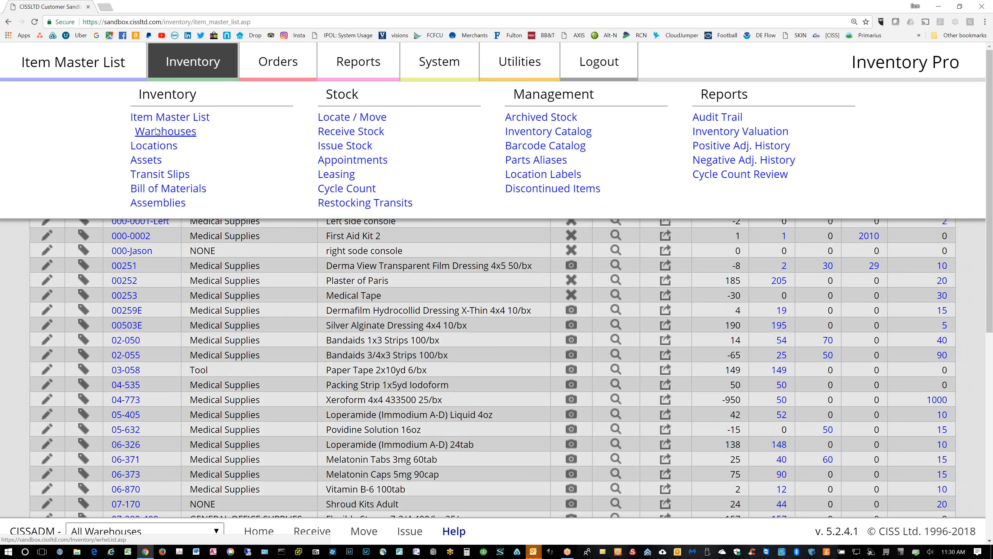
left_click(158, 131)
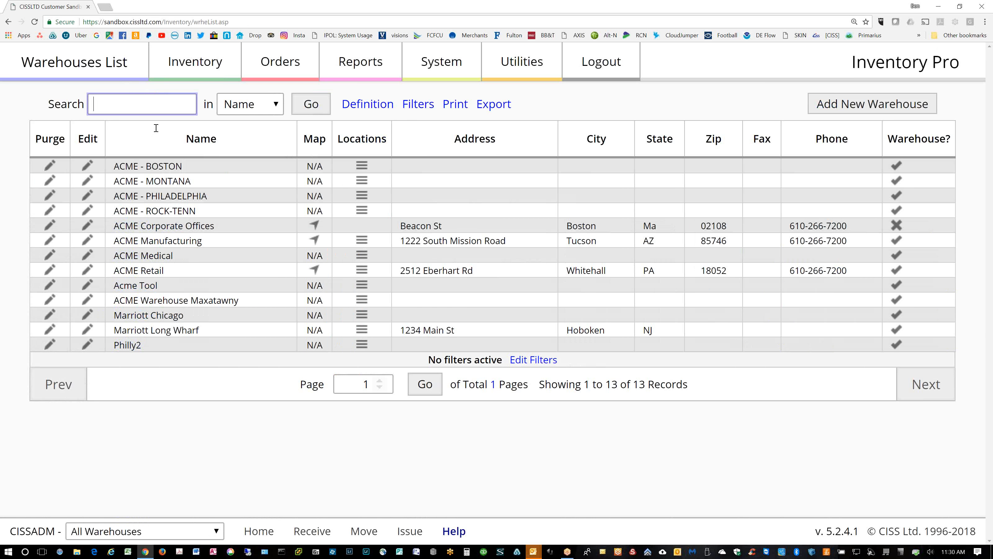
type("Warehouse A")
left_click(812, 113)
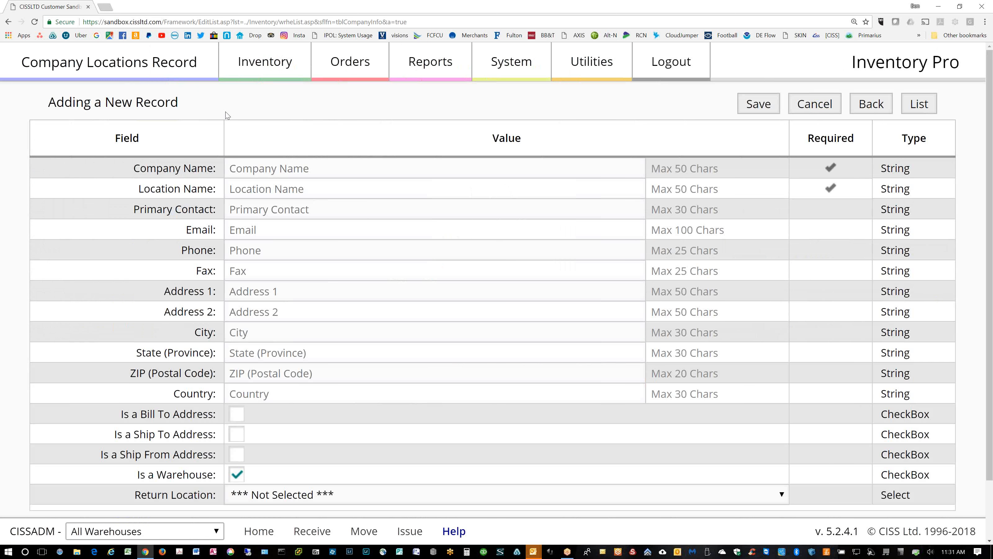
left_click(916, 109)
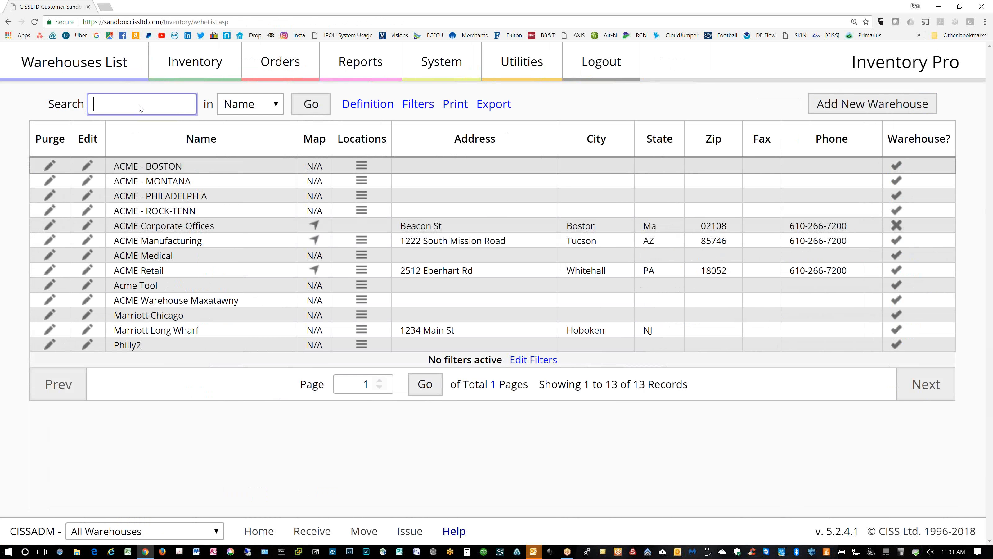
left_click(852, 105)
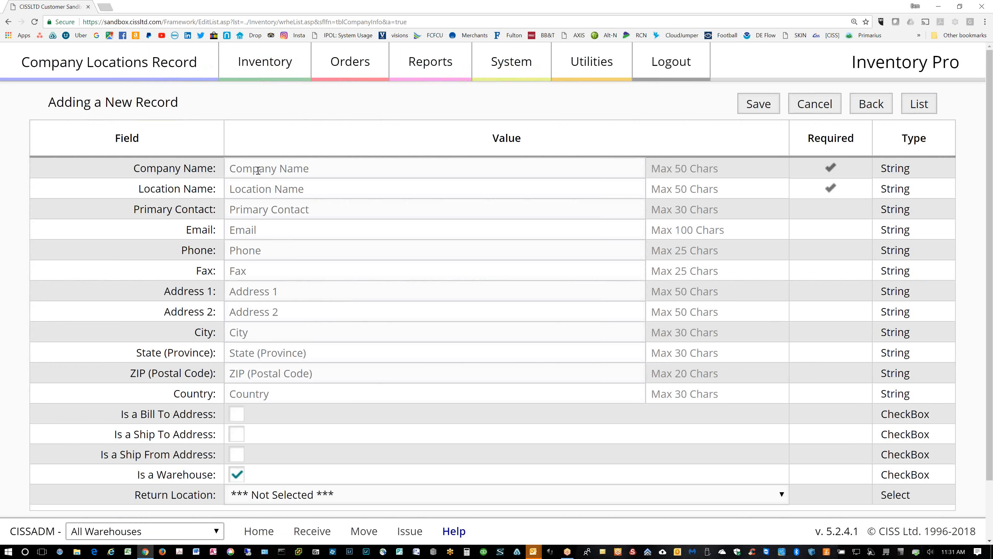
Enter Warehouse A as both the company name and the location name, and save the record
left_click(259, 172)
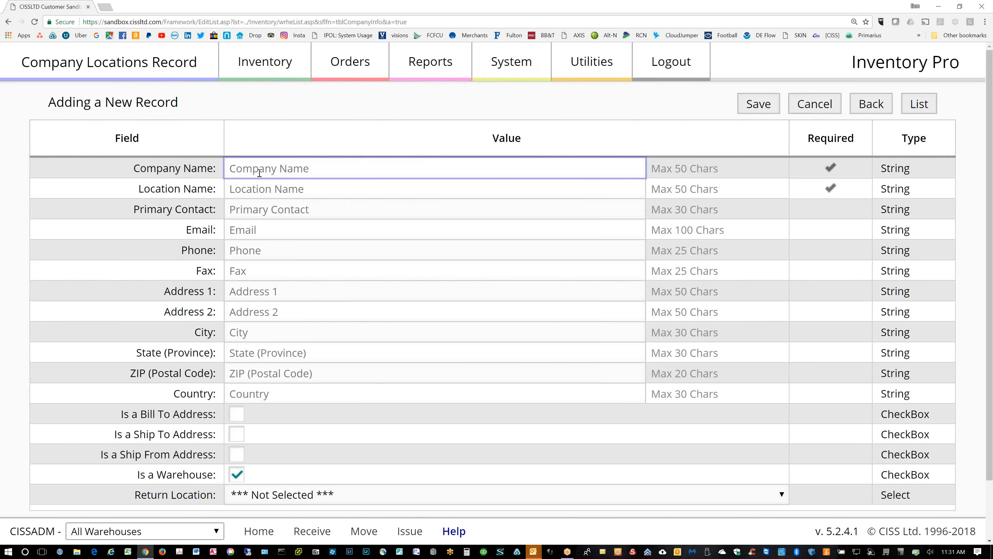
type("Warehouse A")
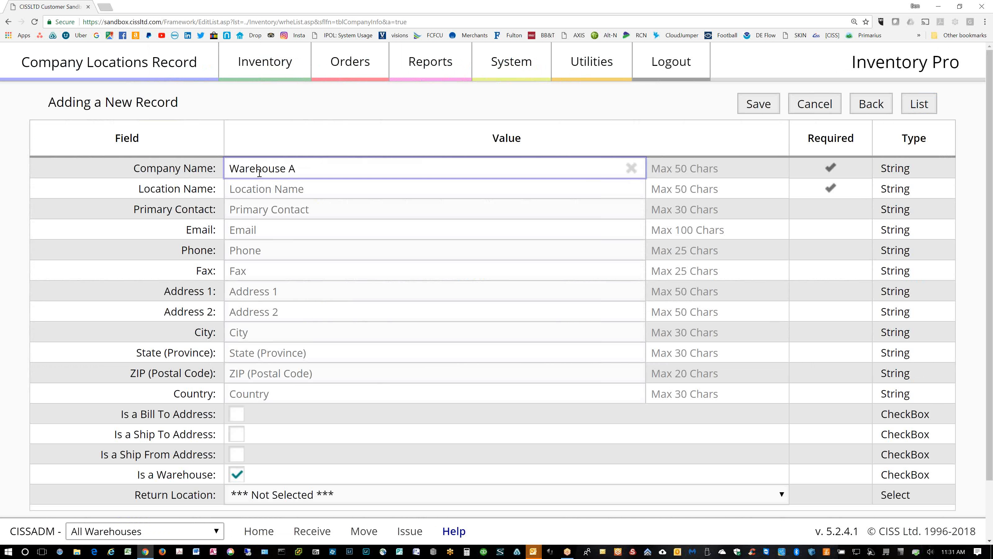
triple_click(259, 173)
key("ctrl+c")
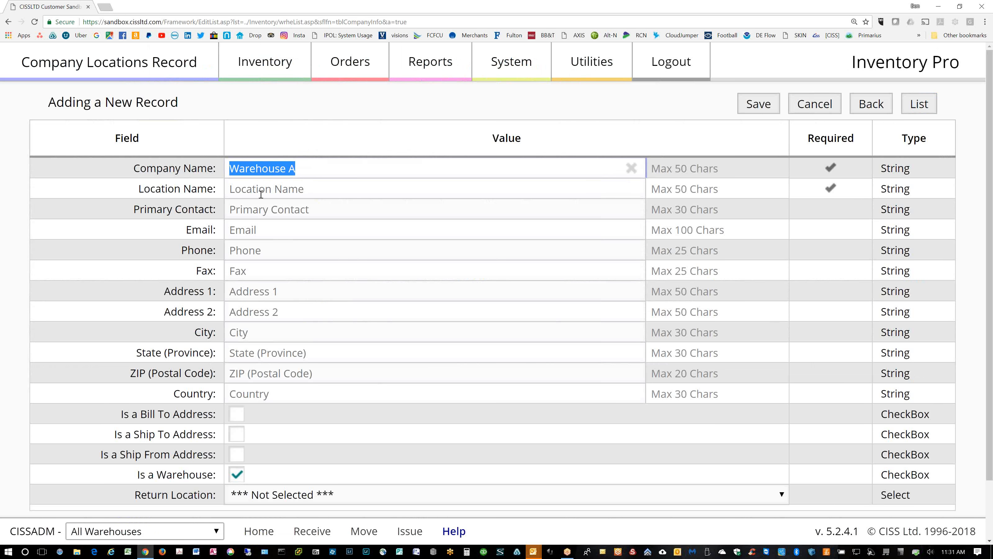
left_click(260, 190)
key("ctrl+v")
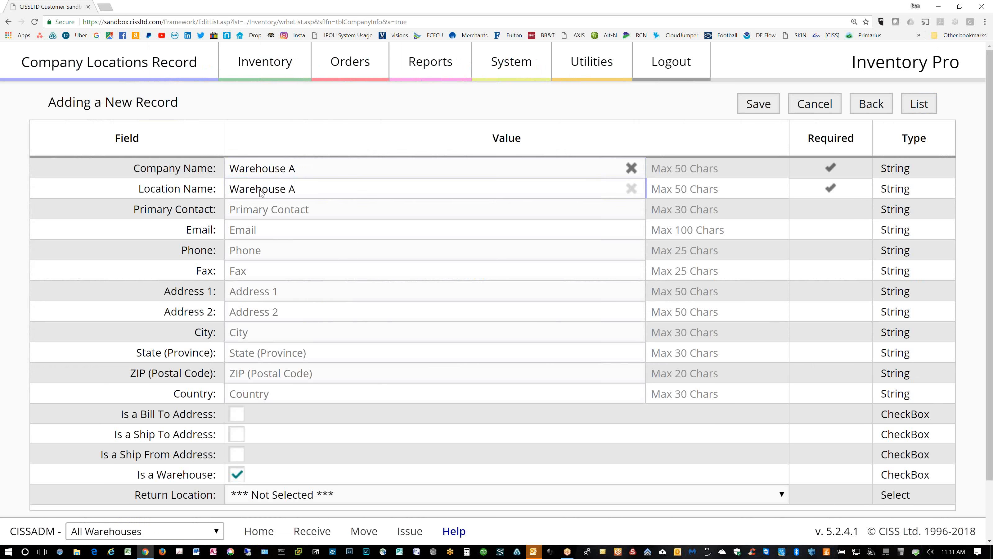
left_click(755, 118)
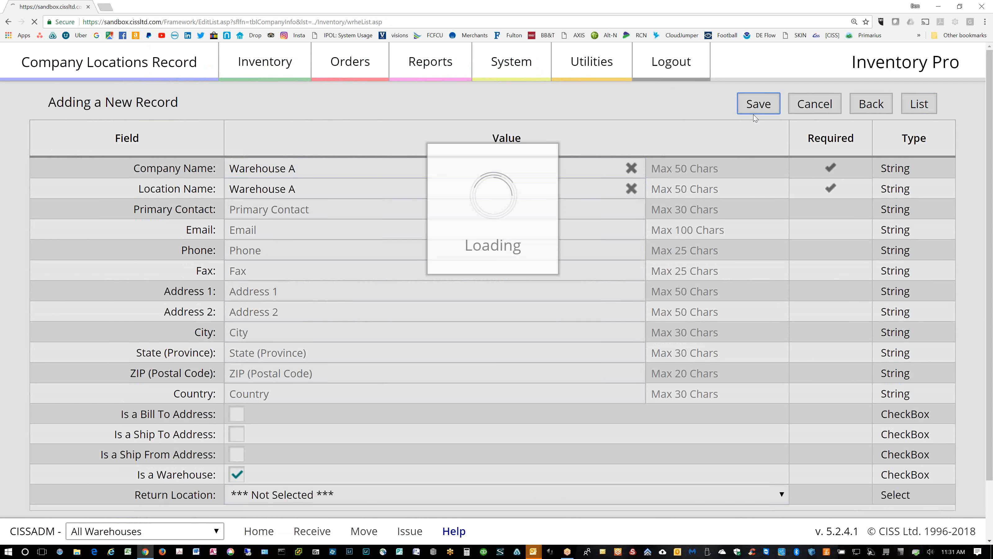
Start another warehouse record and set its company name to Warehouse B
left_click(837, 106)
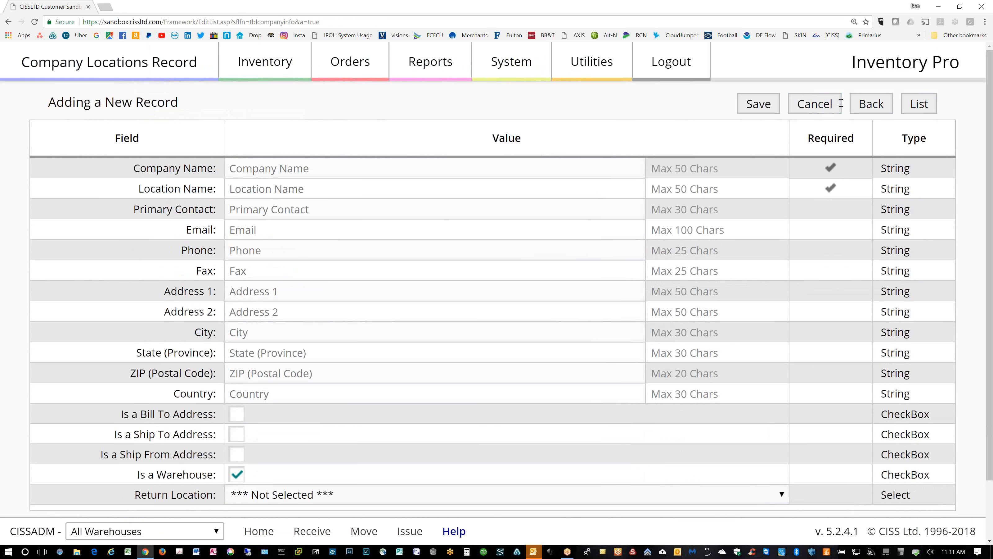
left_click(282, 170)
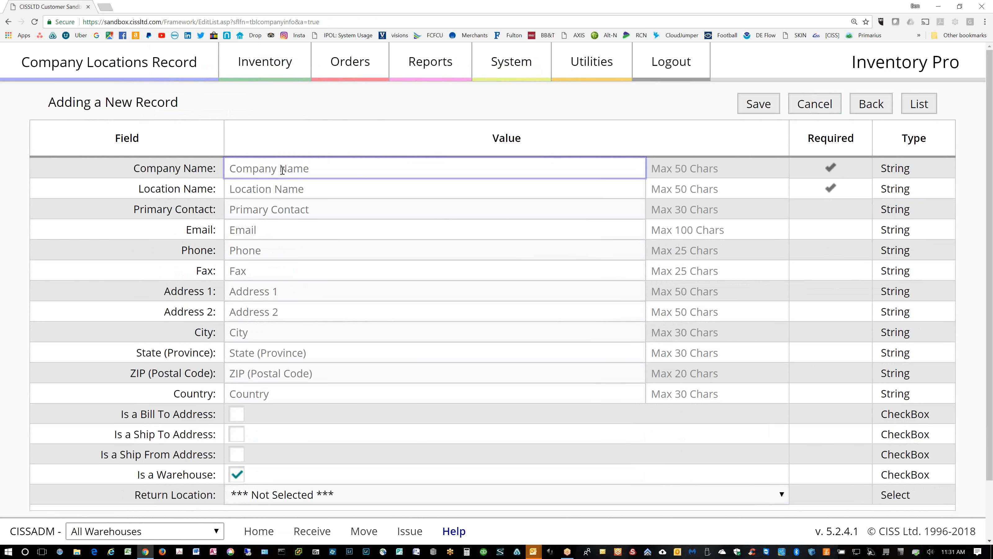
left_click(283, 169)
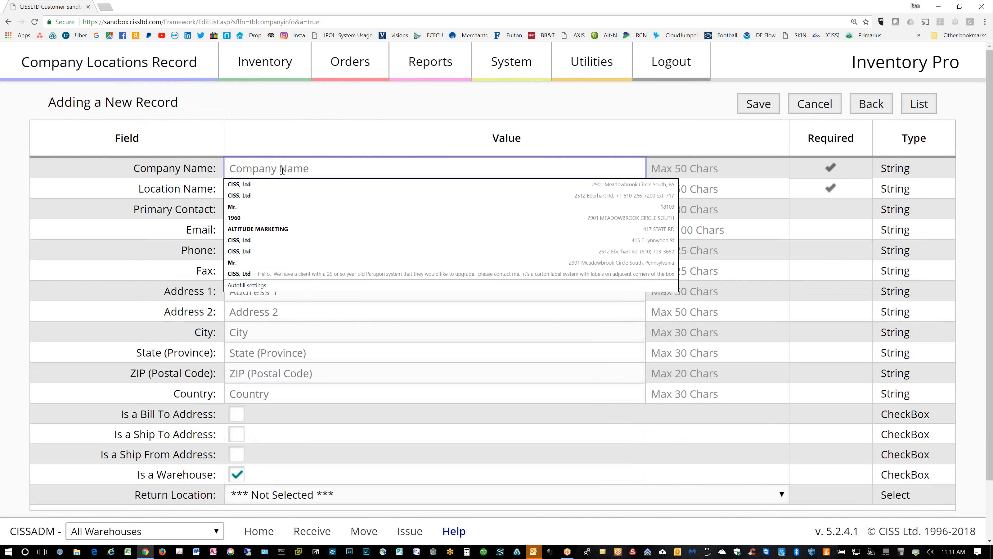
type("Warehouse A")
key("BackSpace")
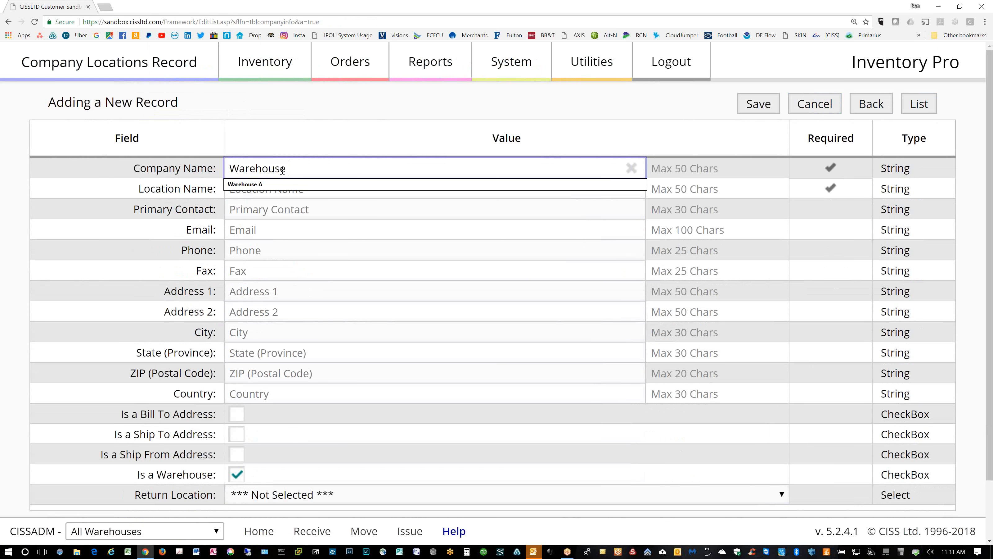
type("Bq")
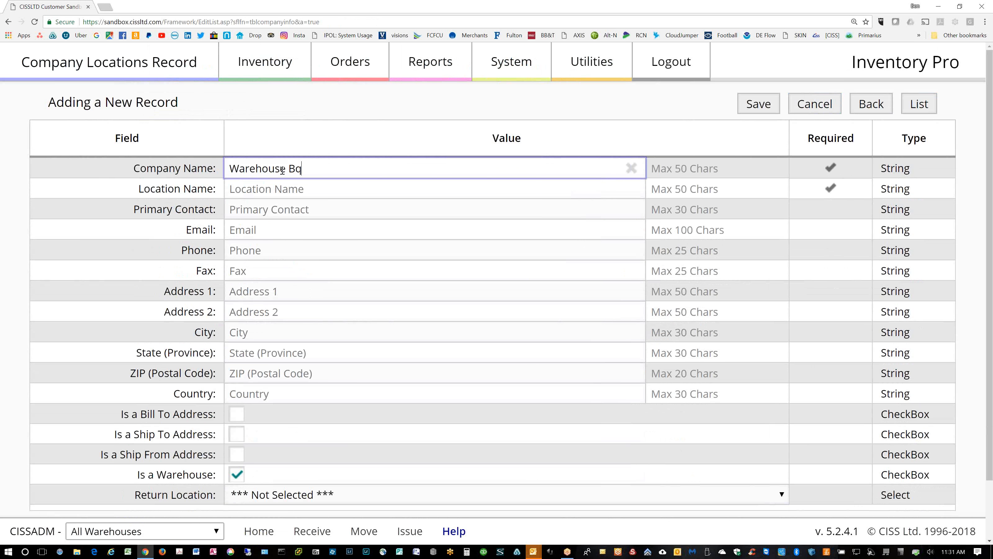
key("BackSpace")
Set the location name to Warehouse B and save the record
key("Tab")
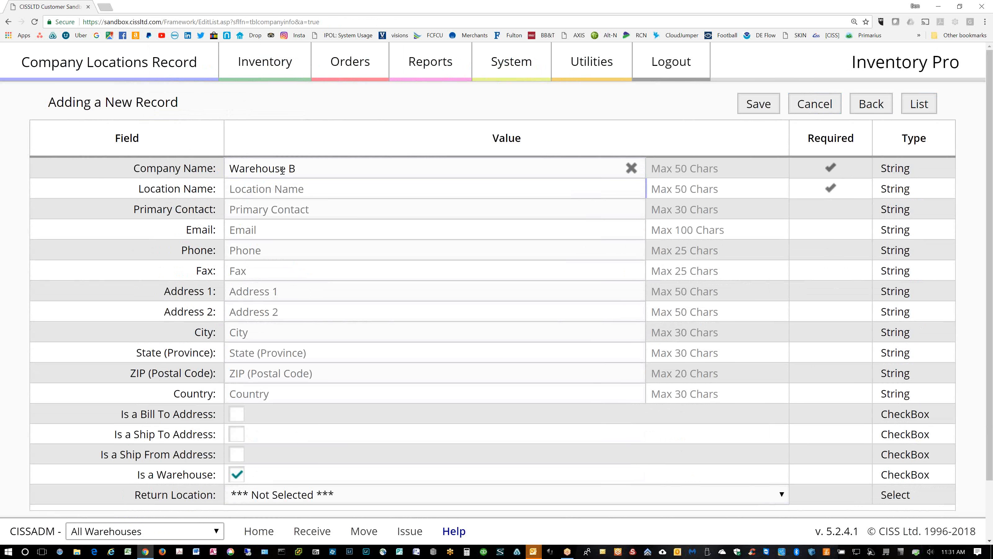
type("Warehouse A")
key("BackSpace")
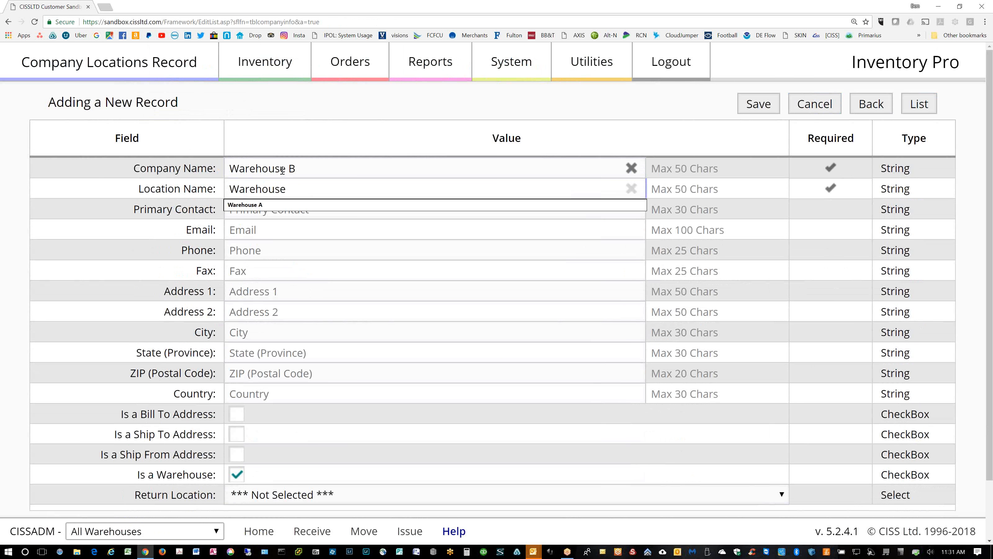
type("B")
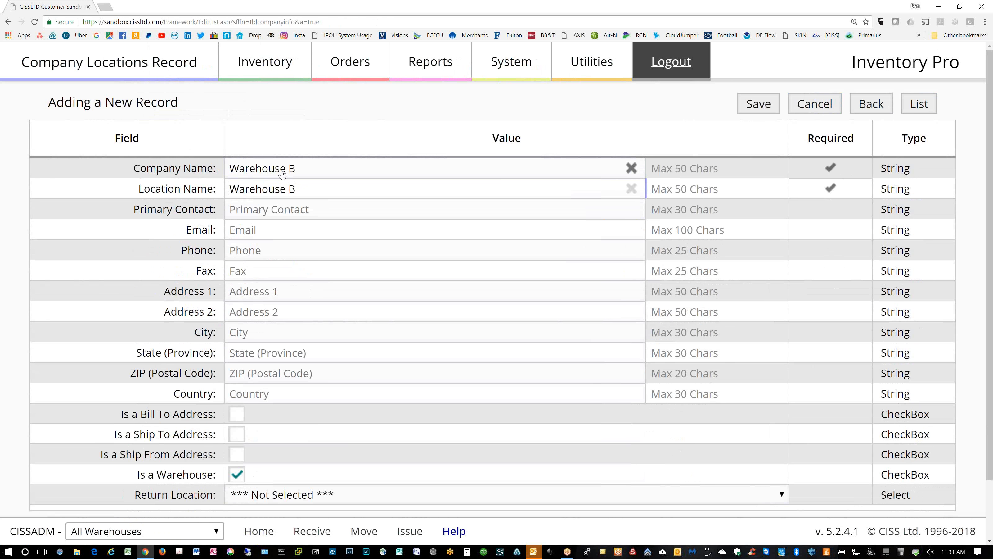
key("Return")
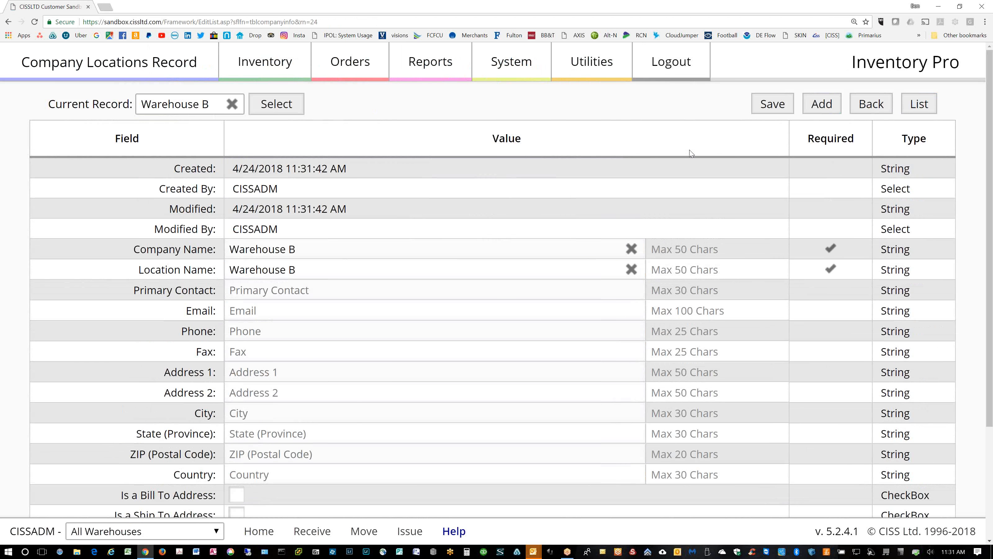
Add a third warehouse record with Warehouse C as its company name
left_click(822, 104)
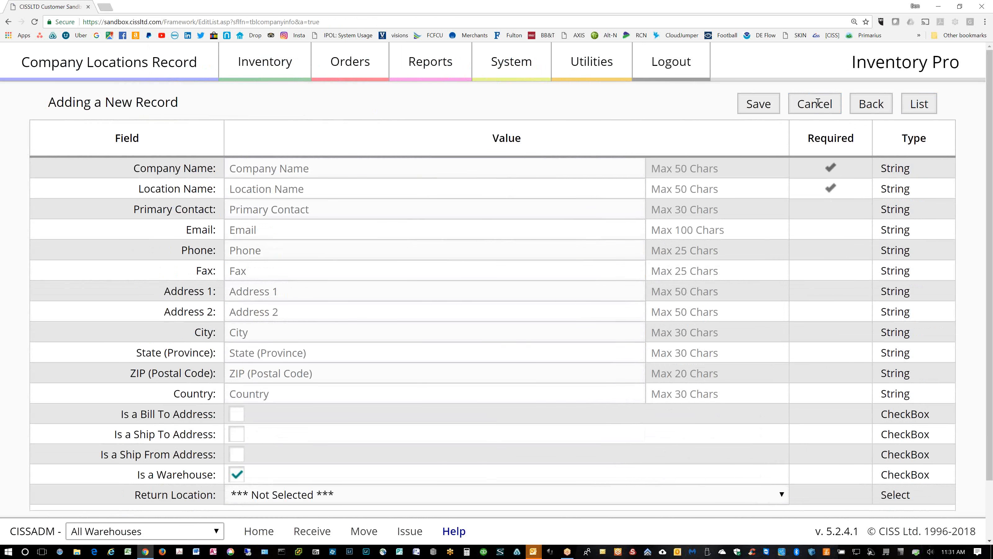
left_click(273, 170)
type("W")
key("BackSpace")
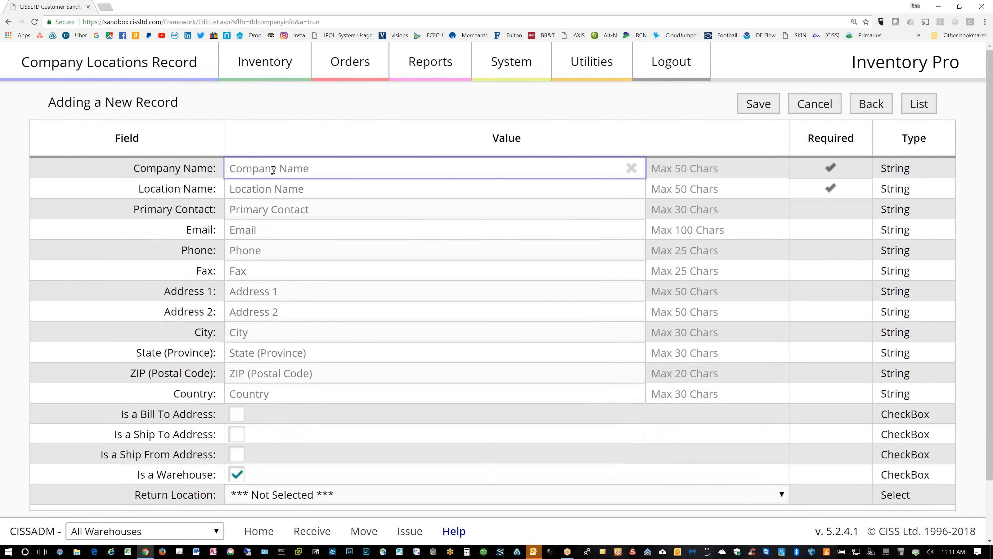
type("Warehouse A")
key("BackSpace")
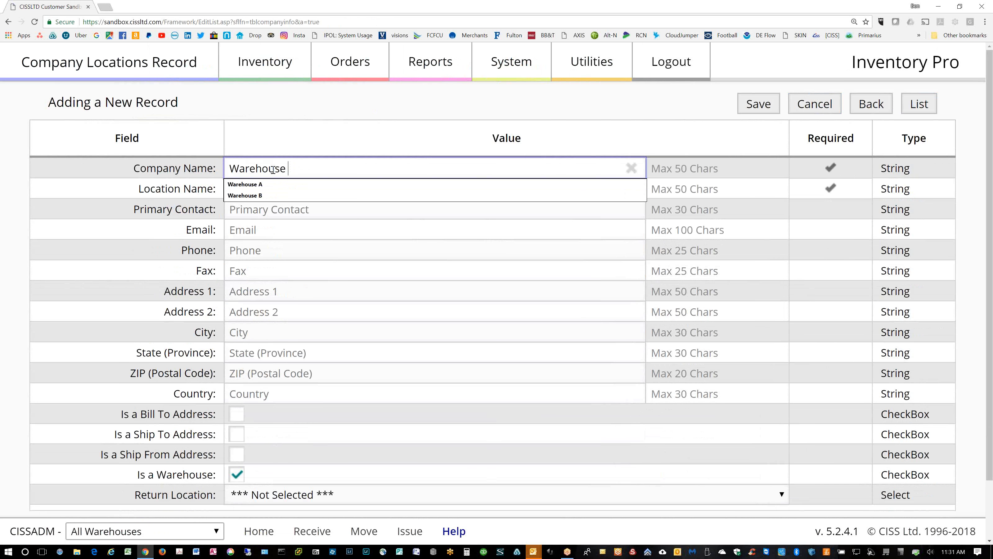
type("V")
key("BackSpace")
type("C")
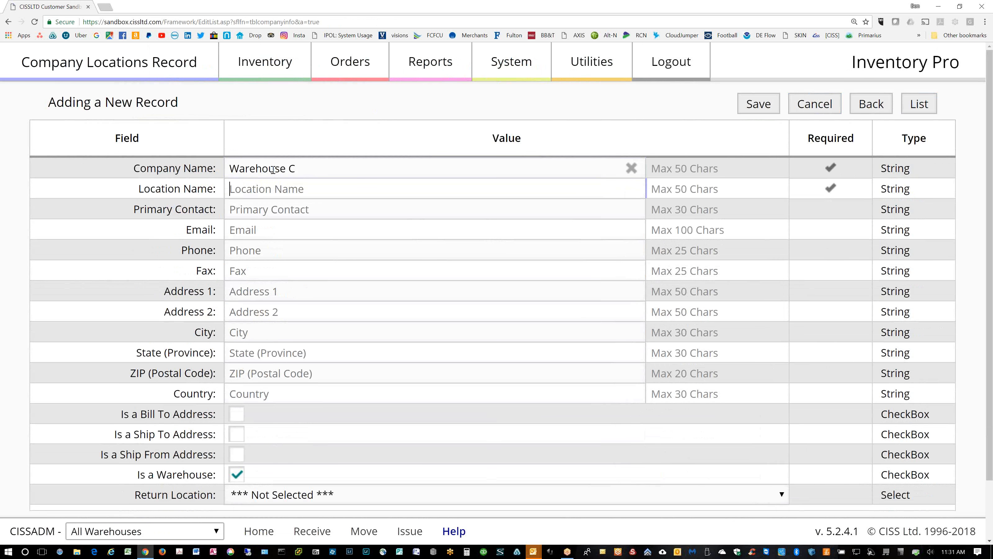
Set the location name to Warehouse C, save the record and return to the warehouse list
key("Tab")
key("ctrl+v")
key("BackSpace")
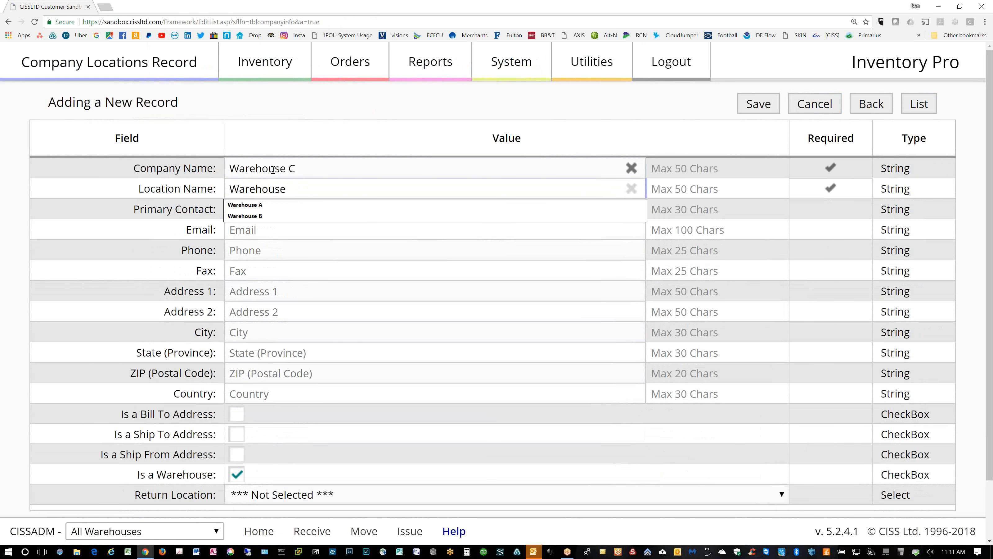
type("C")
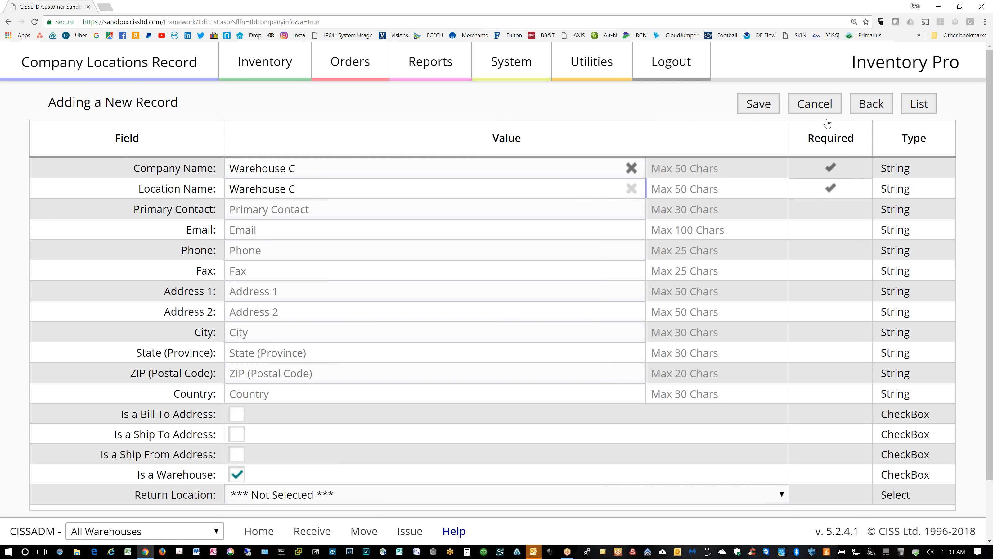
left_click(762, 108)
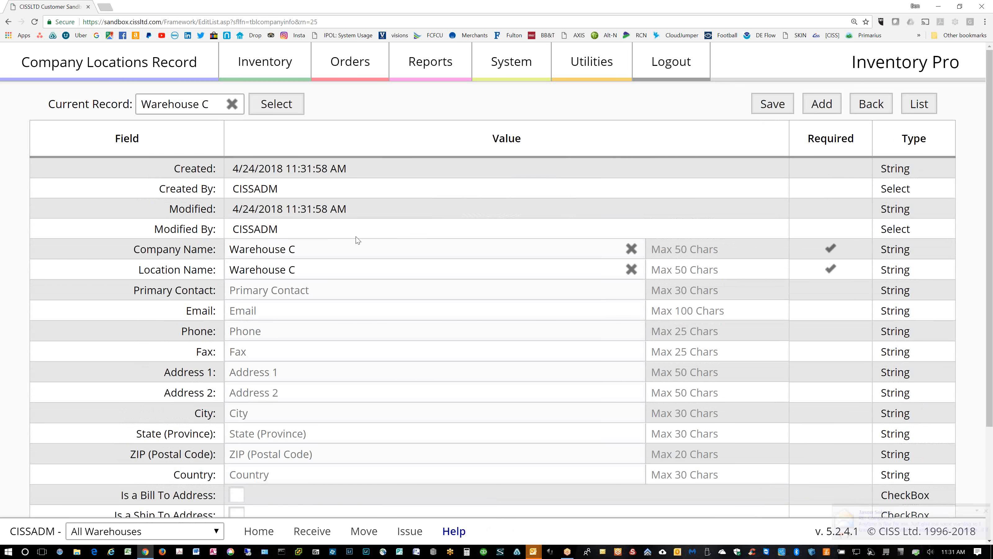
left_click(919, 105)
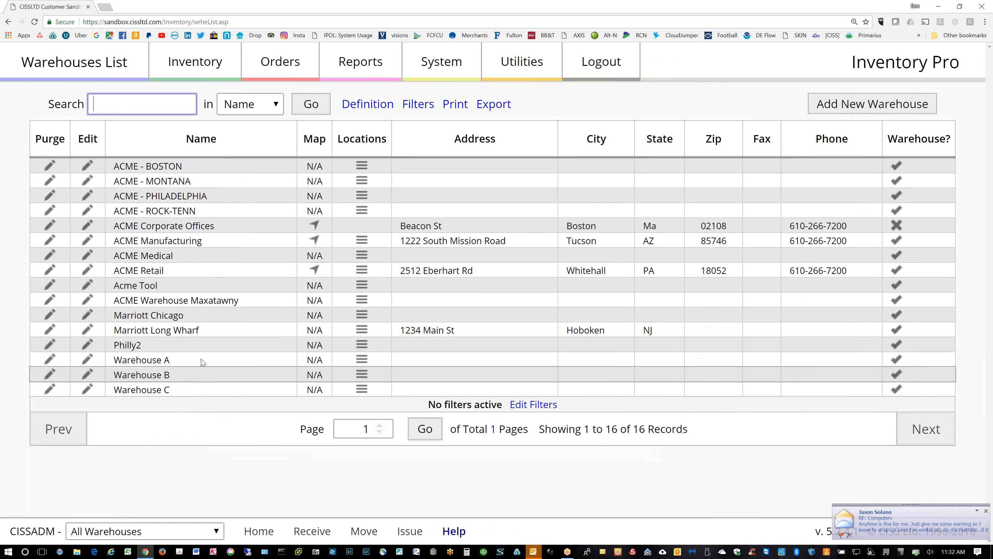
Open the list of system users and start adding a new user record
left_click(454, 64)
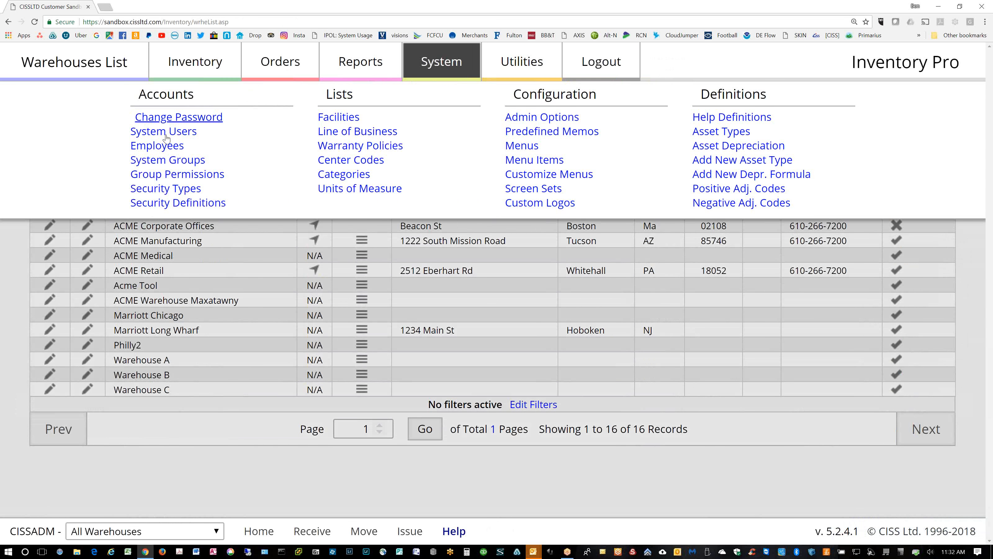
left_click(167, 129)
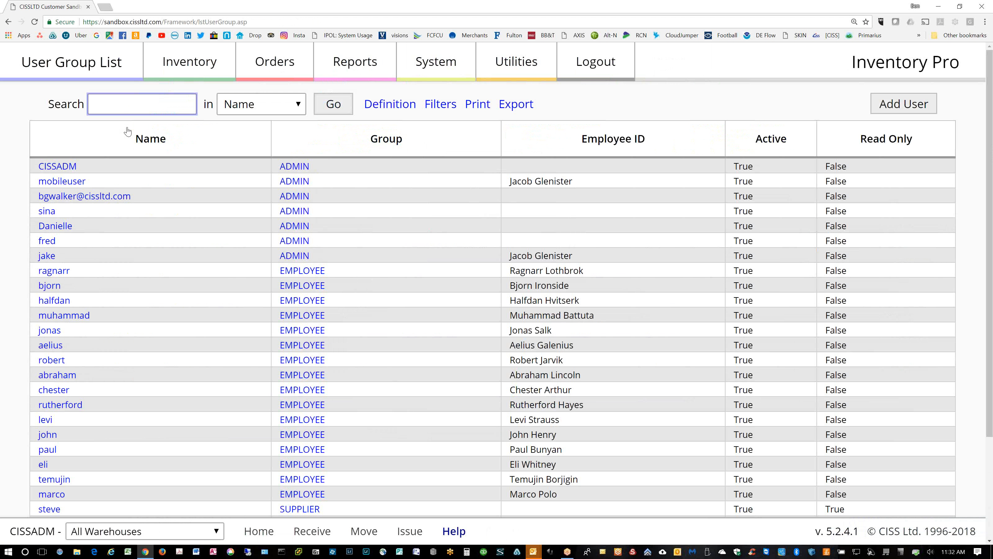
type("Amara A")
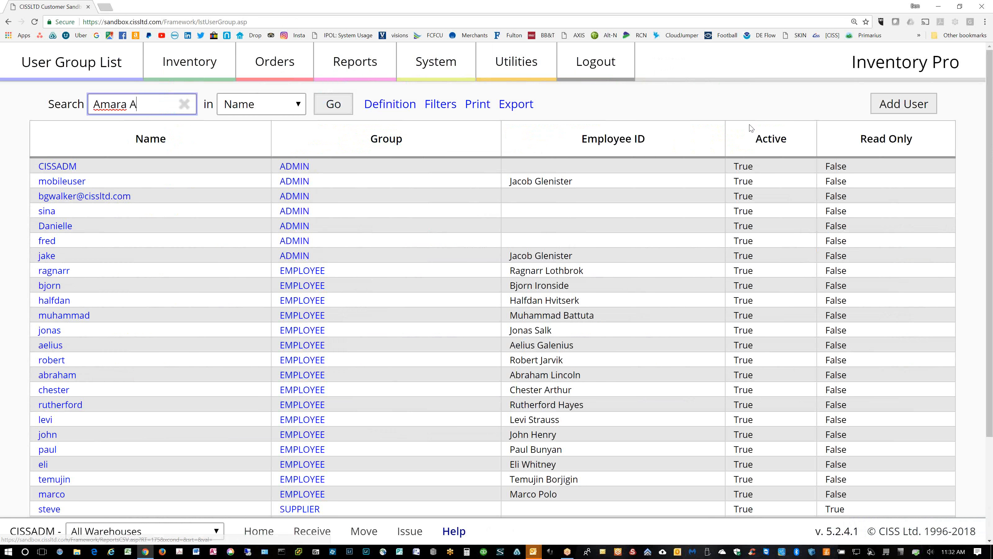
left_click(904, 103)
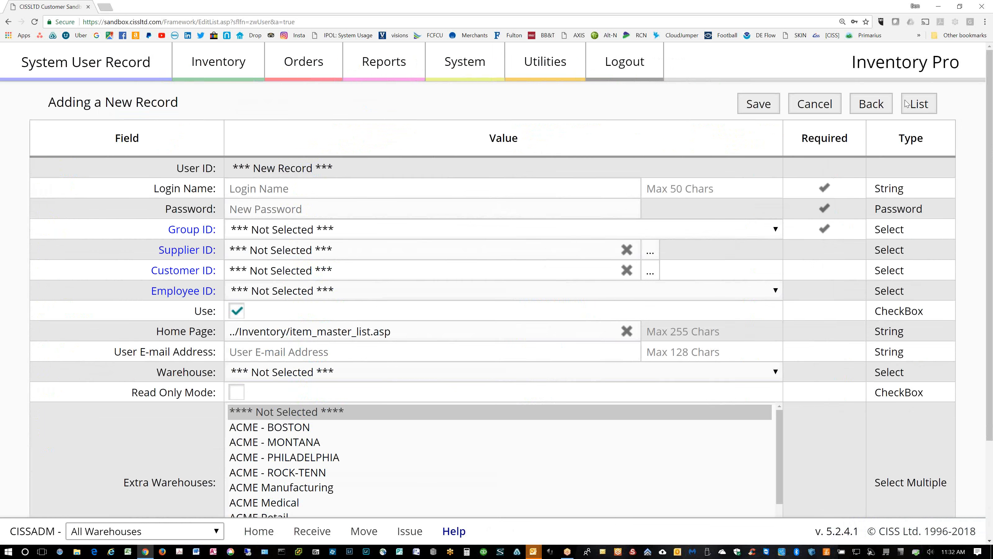
Enter the new user's login name and account password
left_click(268, 189)
type("Amara A")
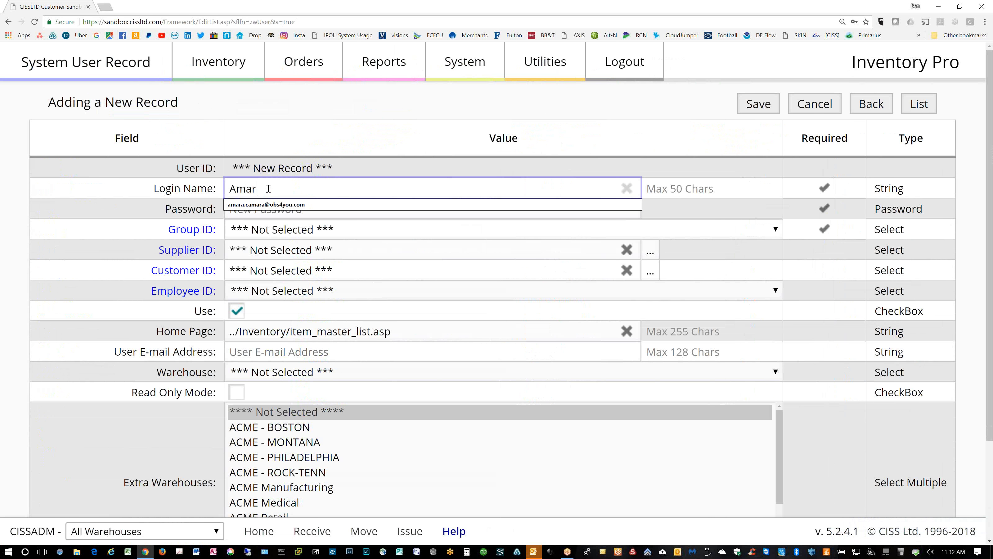
left_click(268, 210)
type("•••••")
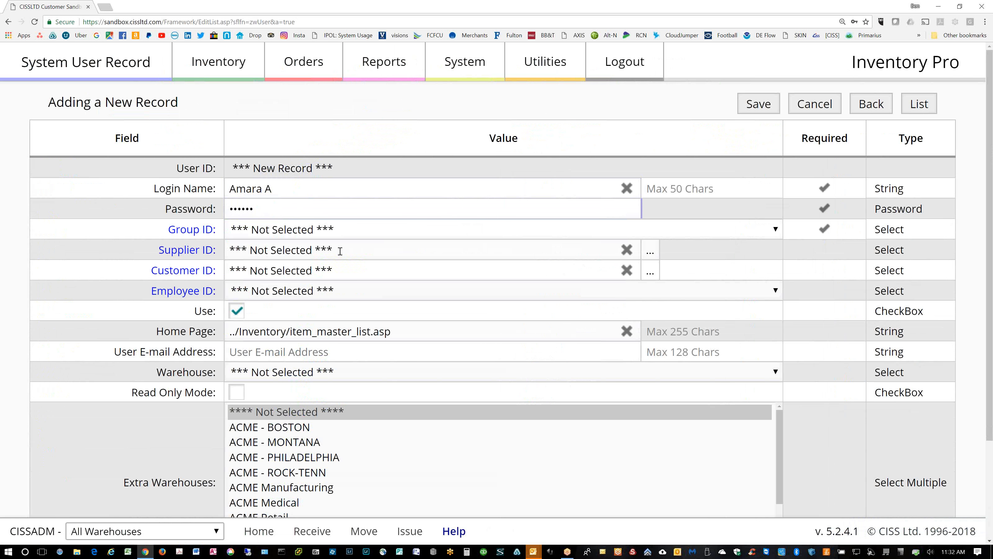
Select Warehouse A as the new user's extra warehouse and try to save the record
scroll(370, 464, "down", 3)
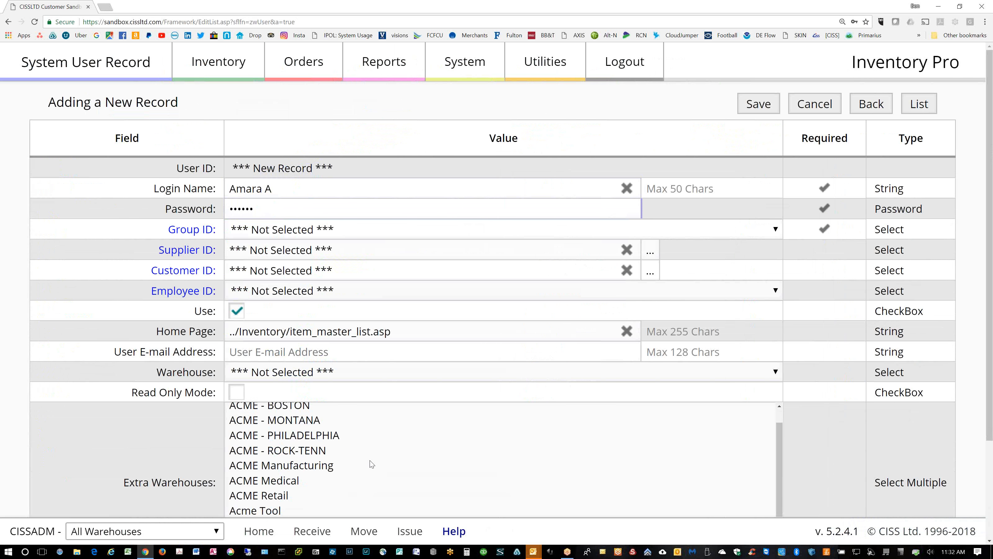
scroll(332, 476, "down", 2)
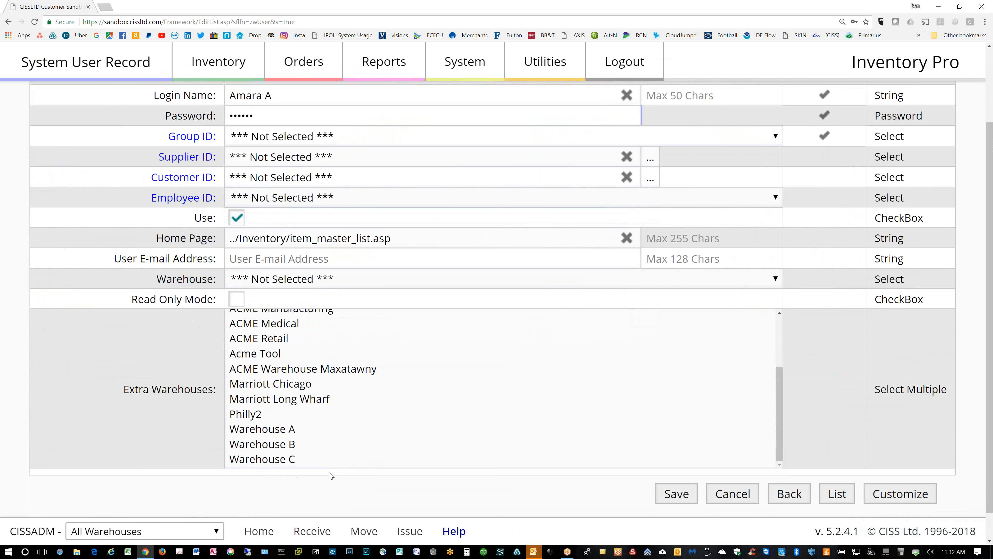
left_click(285, 430)
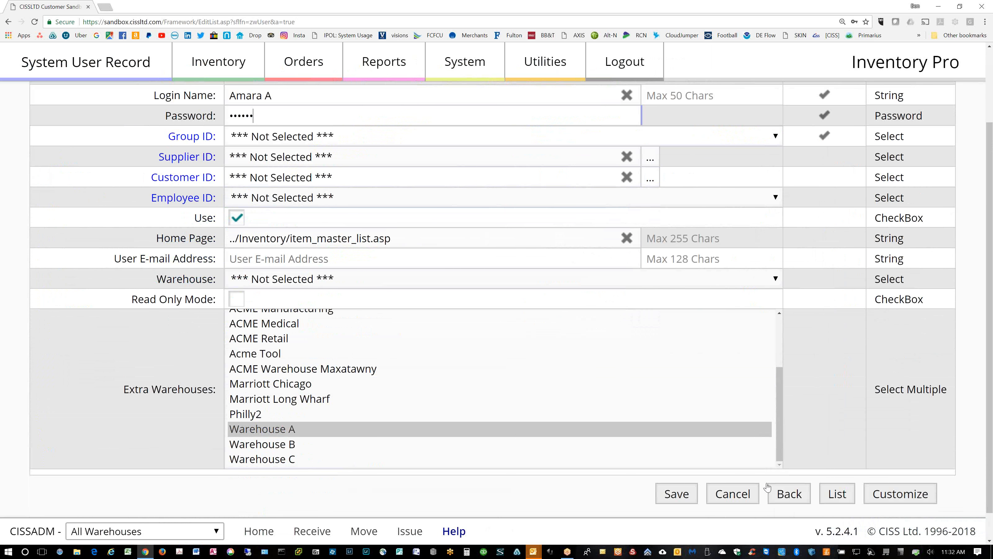
left_click(684, 496)
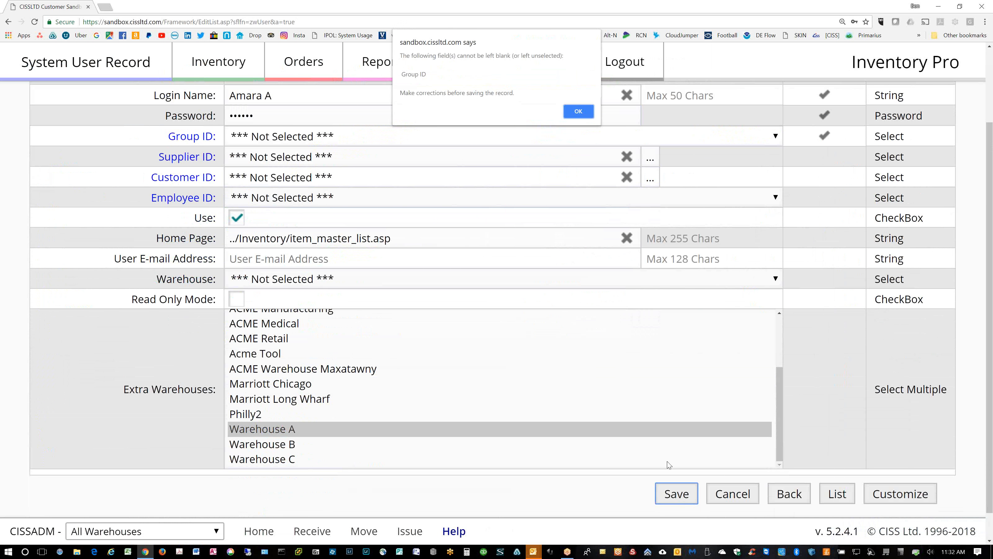
left_click(578, 111)
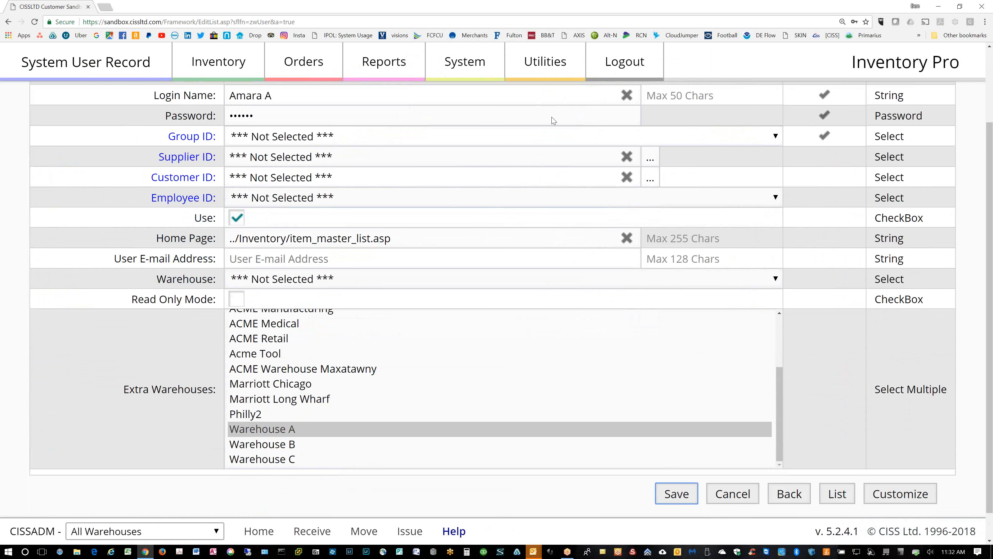
Set the new user's group to ADMIN and save the user record
scroll(553, 120, "up", 3)
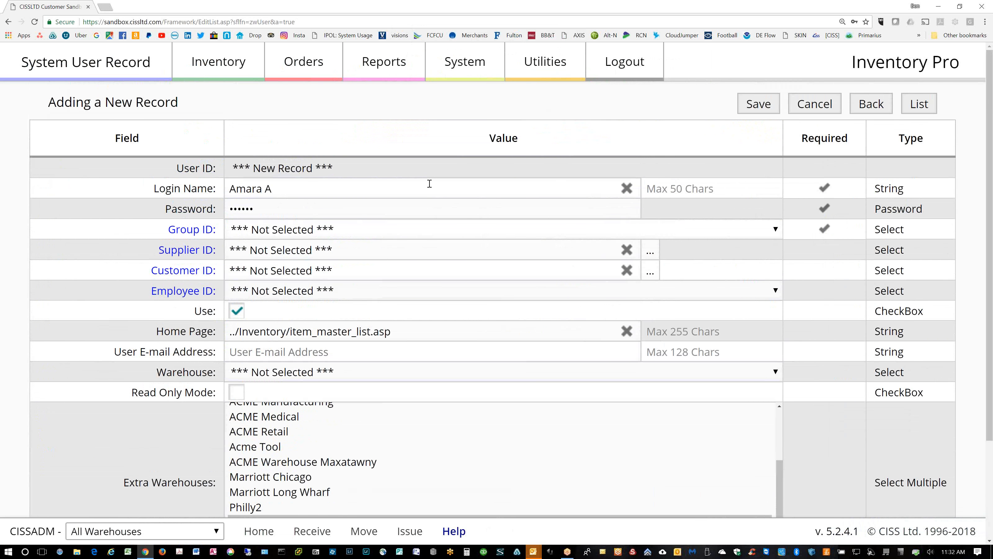
left_click(344, 231)
left_click(277, 250)
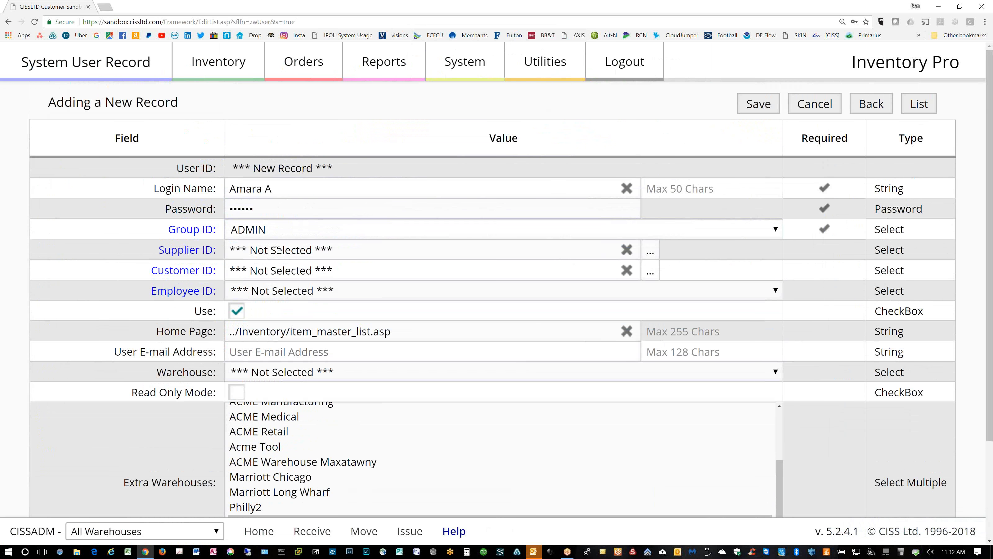
left_click(759, 104)
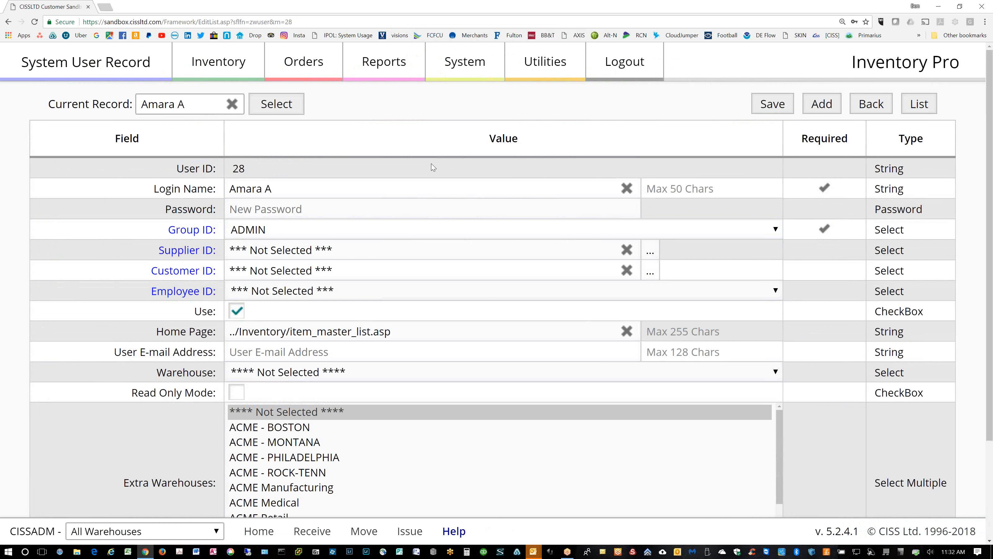
Log out, sign in with the new user's login name and account password, and check the warehouse filter's choices
left_click(625, 64)
left_click(584, 185)
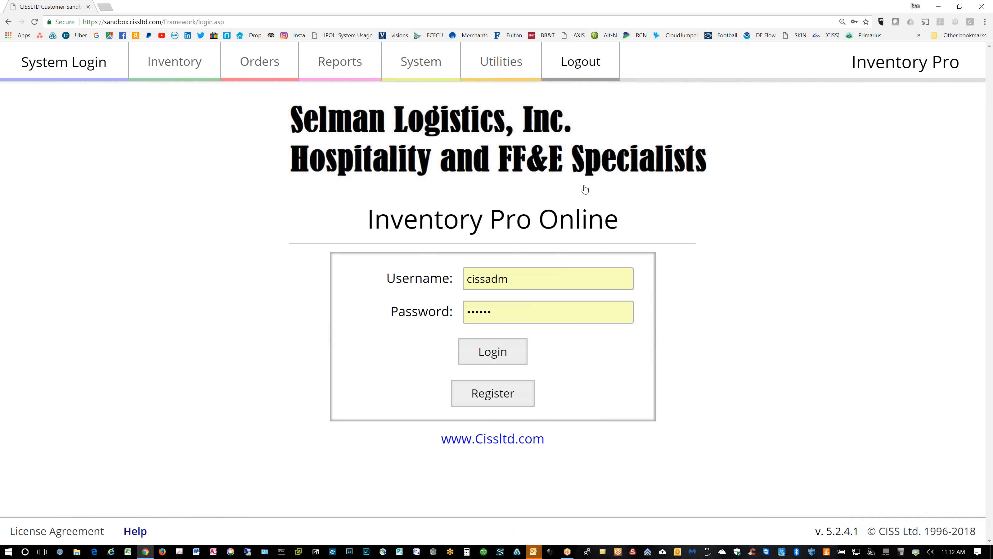
left_click(509, 279)
double_click(506, 282)
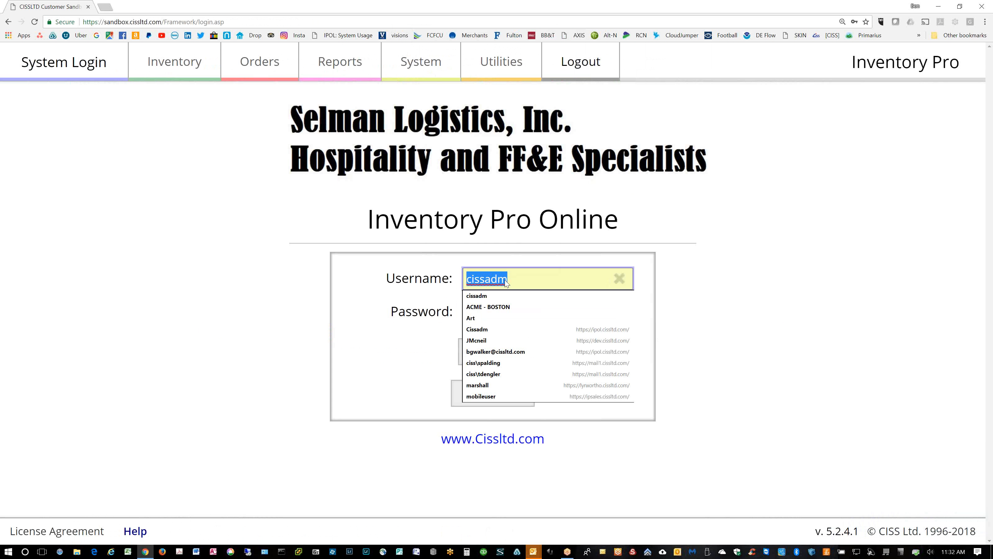
type("Amara A")
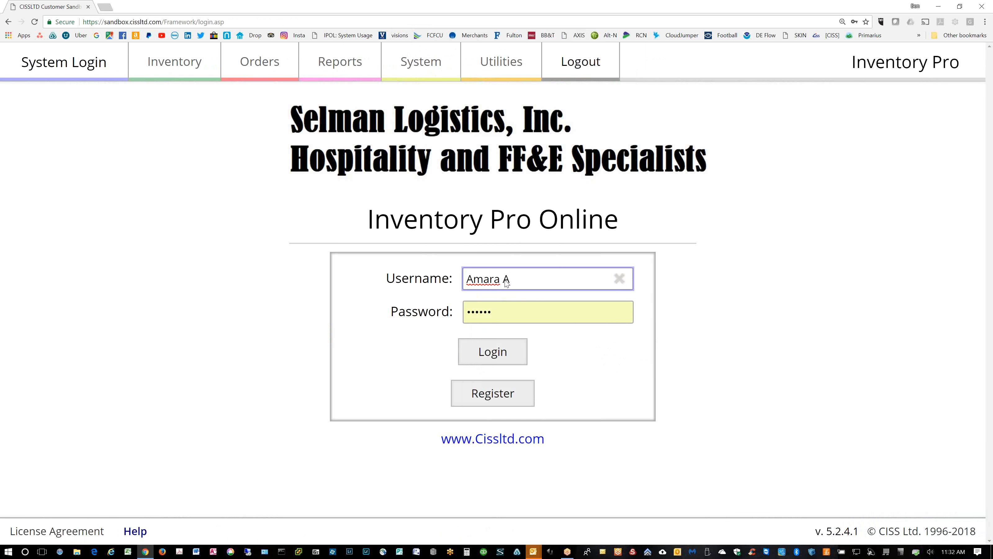
key("Tab")
type("••••")
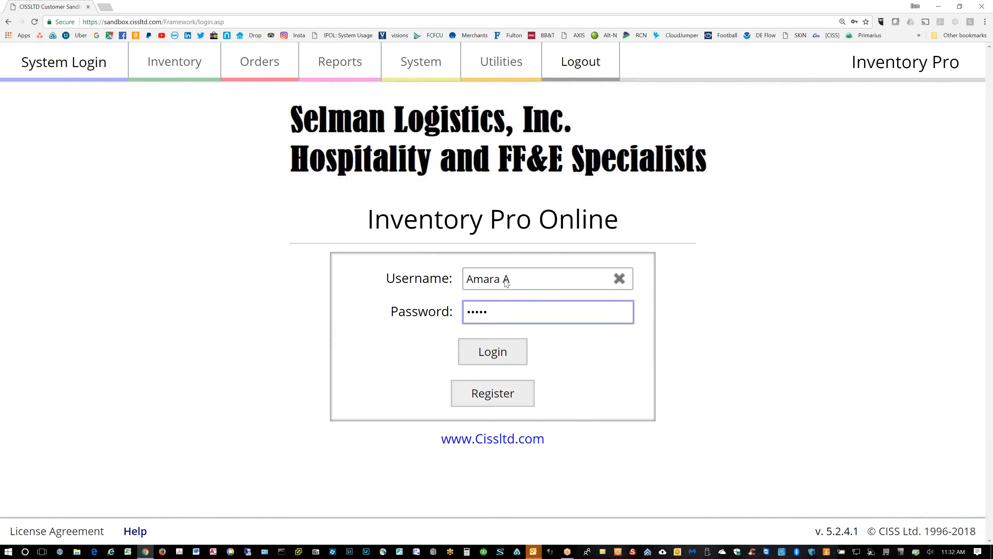
key("Return")
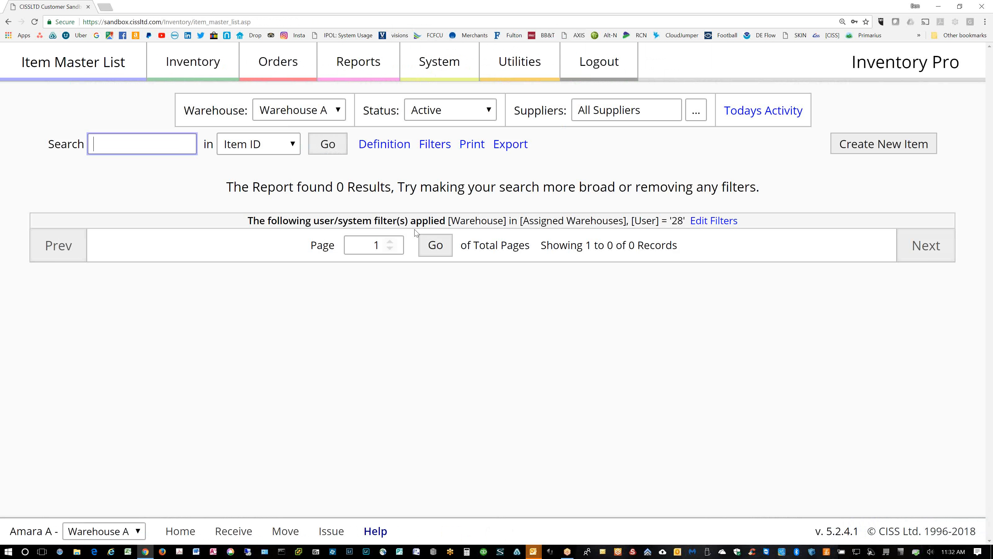
left_click(331, 110)
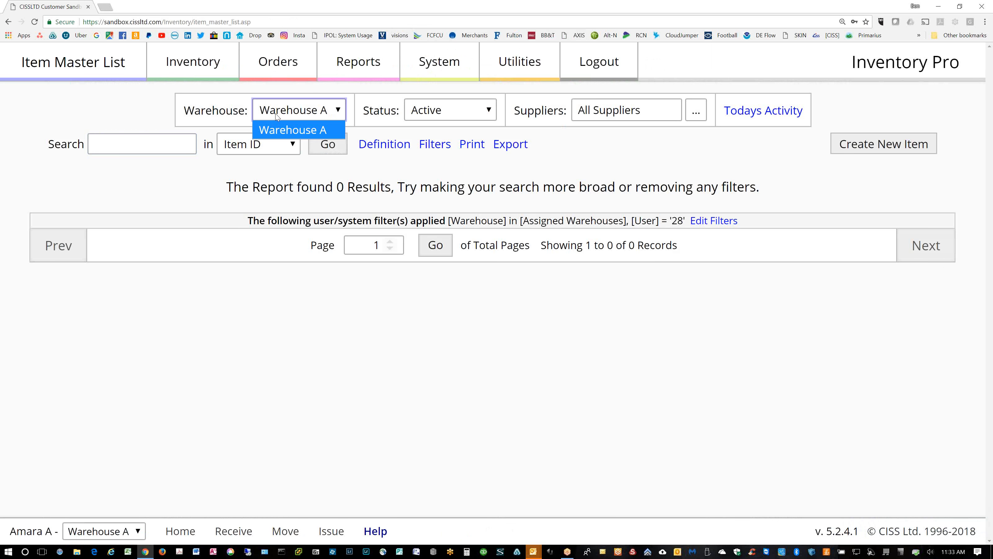
Log out of the new user's account, sign back in with the saved administrator account and check its warehouse filter choices
left_click(611, 67)
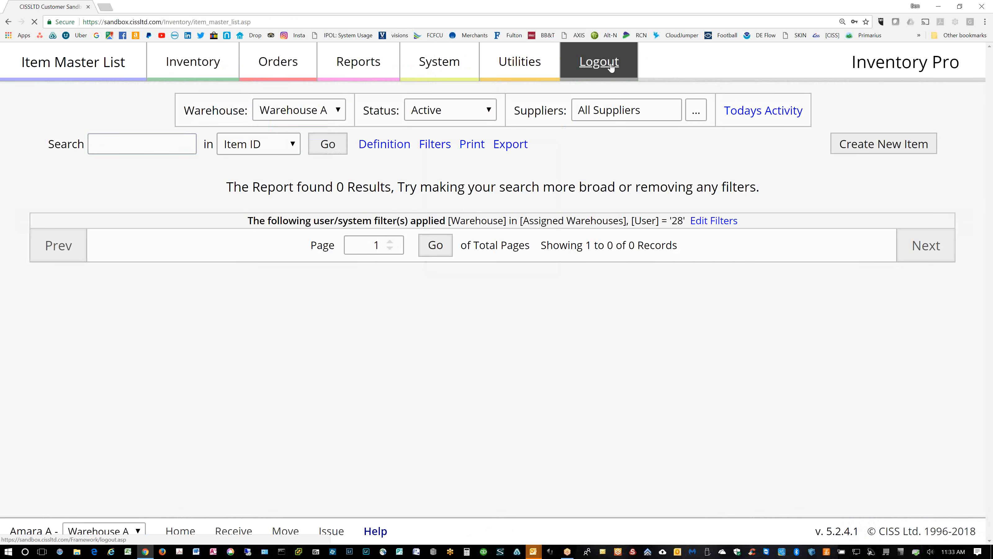
left_click(590, 186)
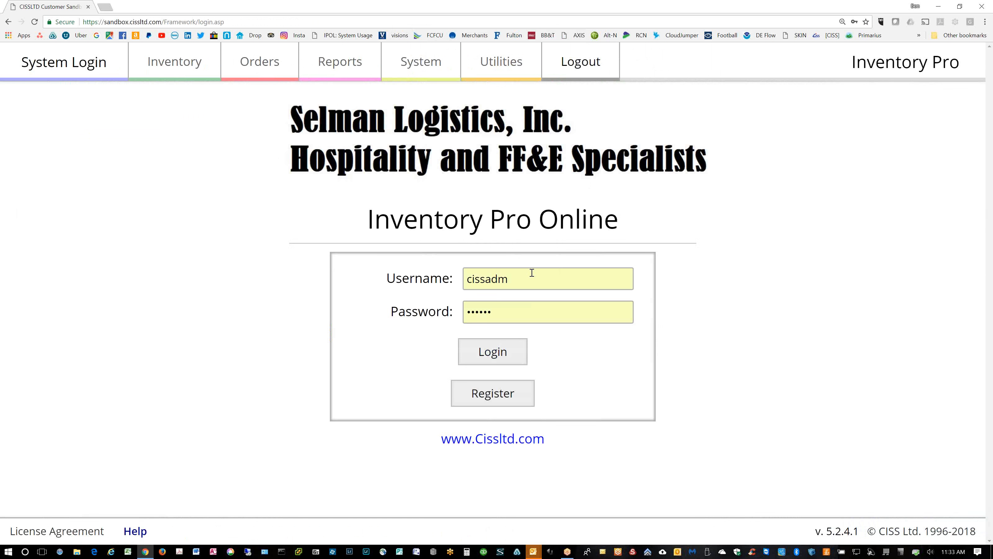
left_click(492, 358)
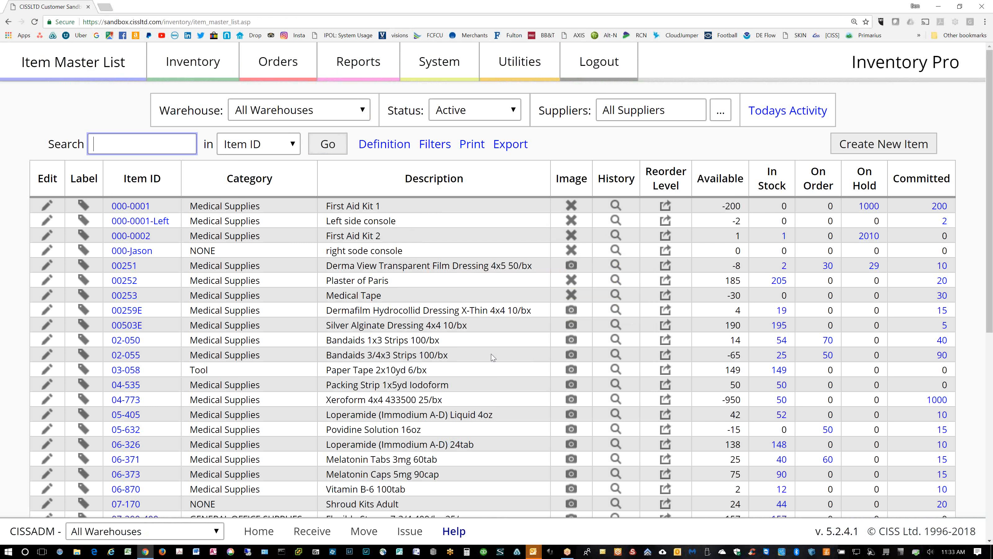
left_click(361, 109)
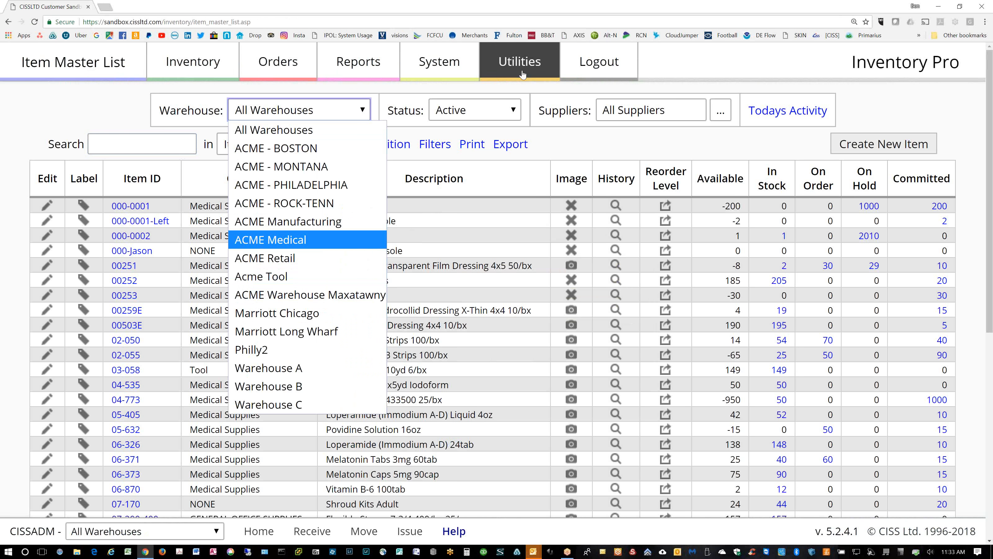
Open the warehouse list and add a new warehouse record with Warehouse A2 as its company name
left_click(183, 63)
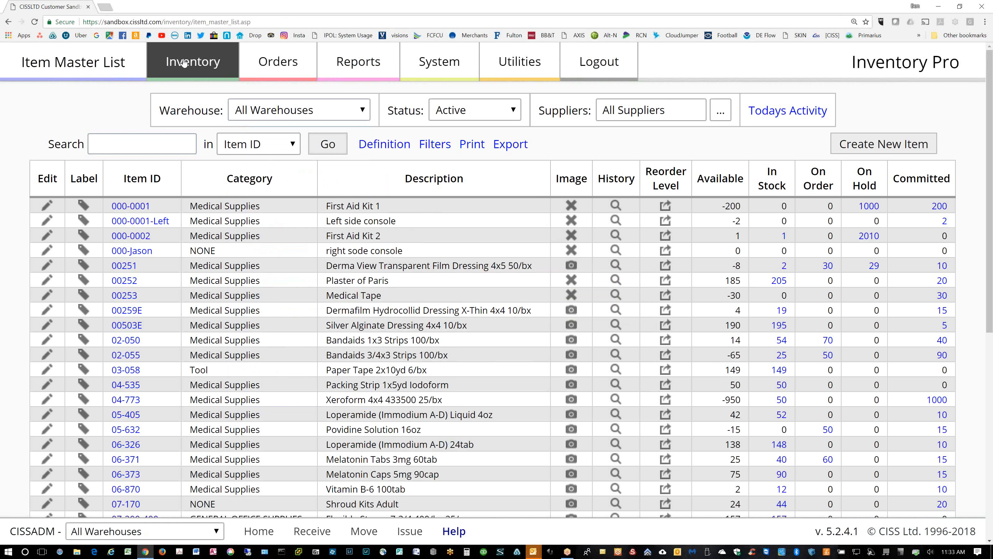
left_click(161, 131)
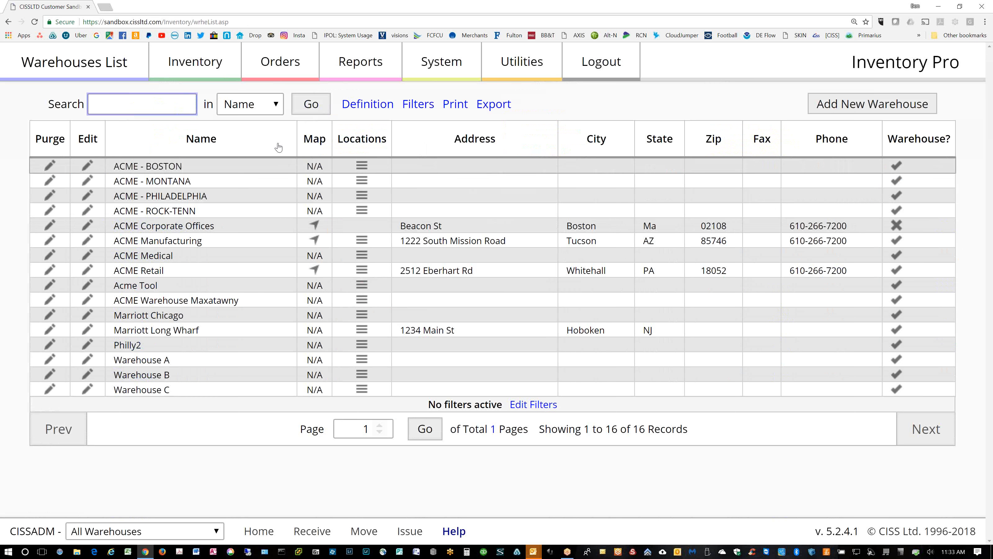
left_click(872, 104)
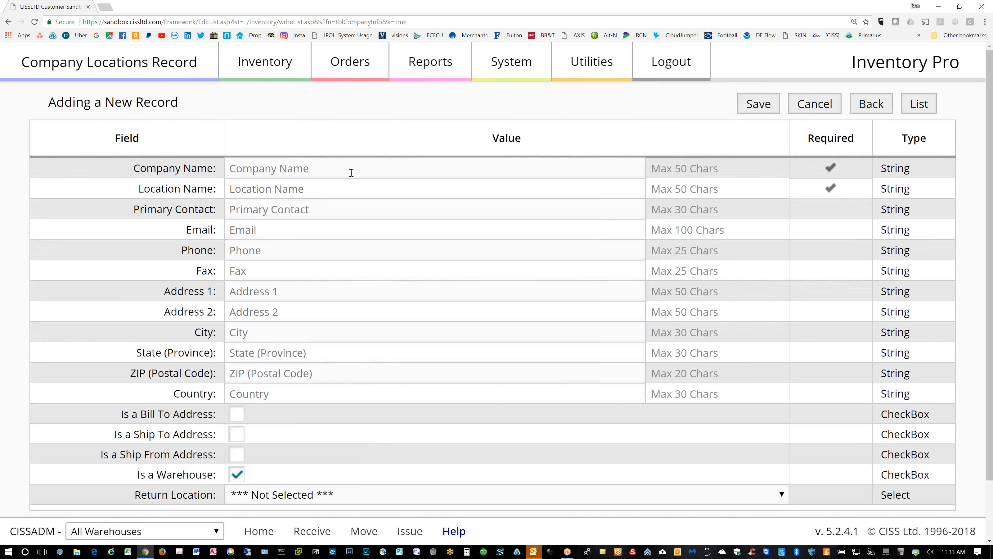
left_click(339, 162)
type("Warehouse")
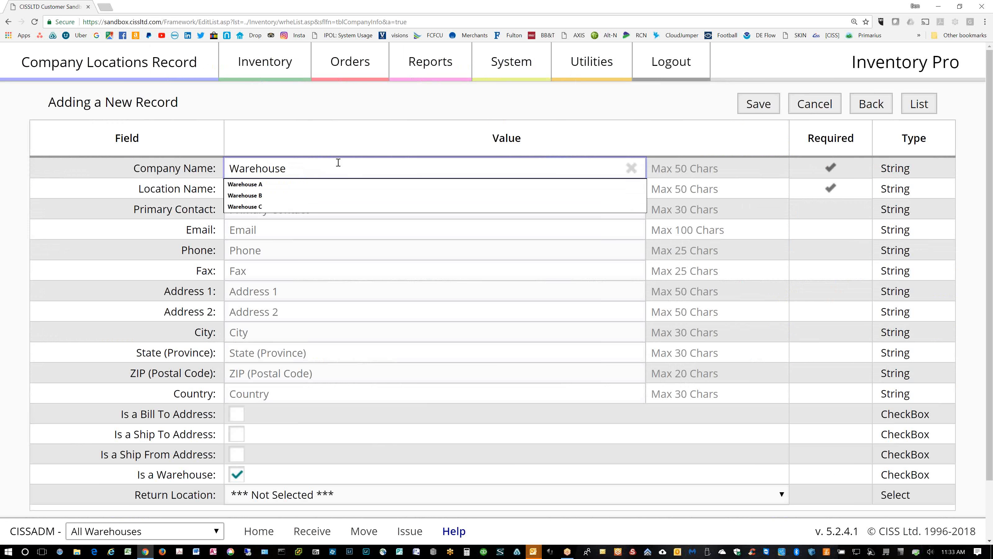
type(" A1")
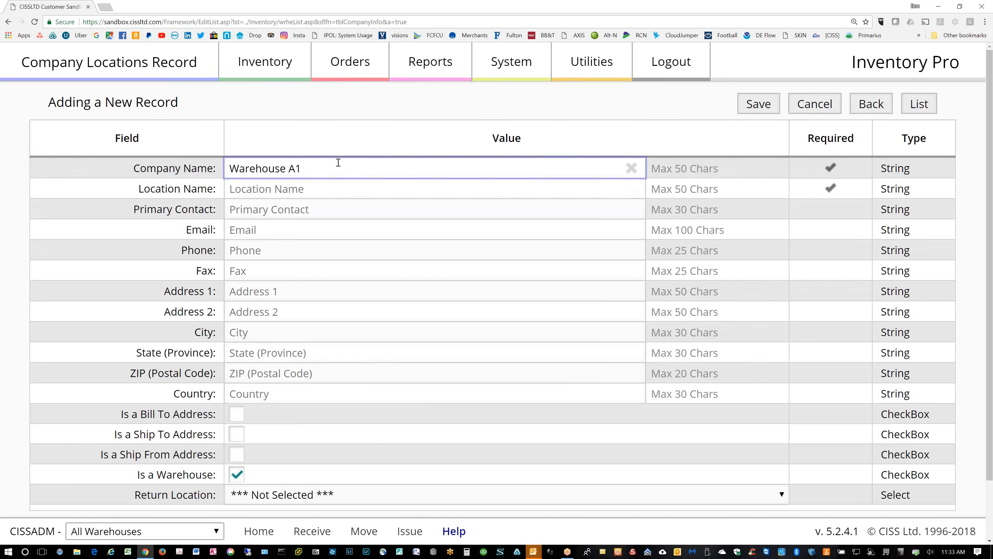
key("BackSpace")
type("2")
Copy the company name Warehouse A2 into the location name and save the warehouse record
key("ctrl+a")
key("ctrl+c")
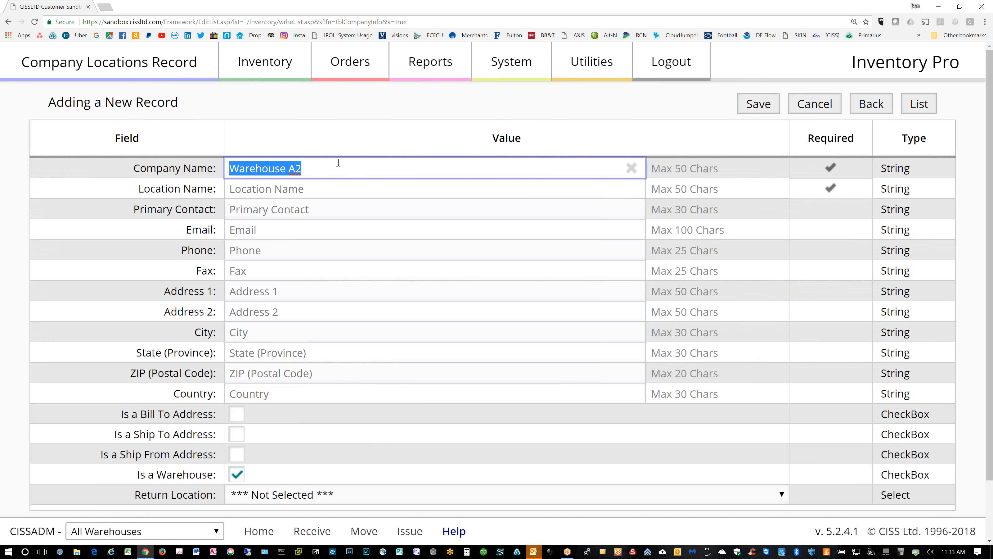
key("Tab")
key("ctrl+v")
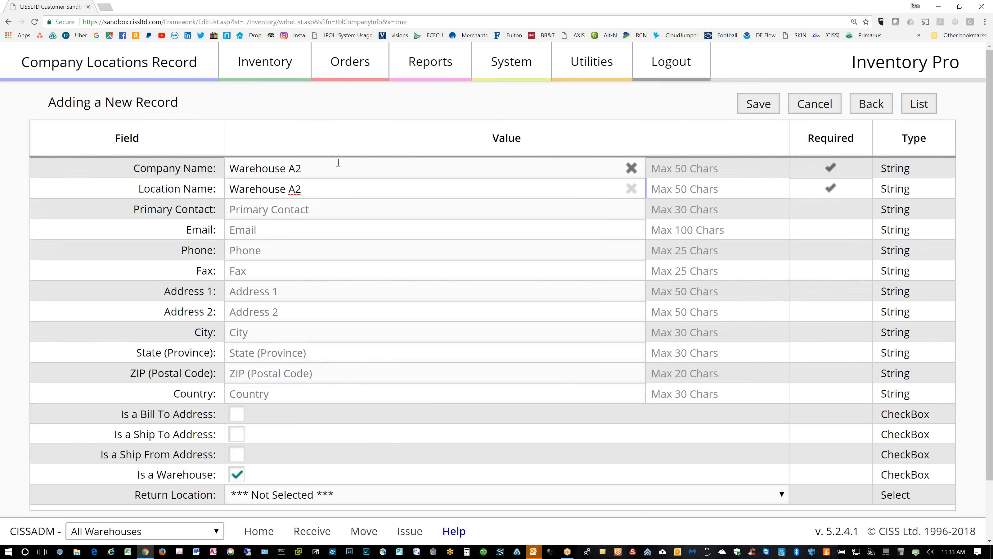
left_click(762, 106)
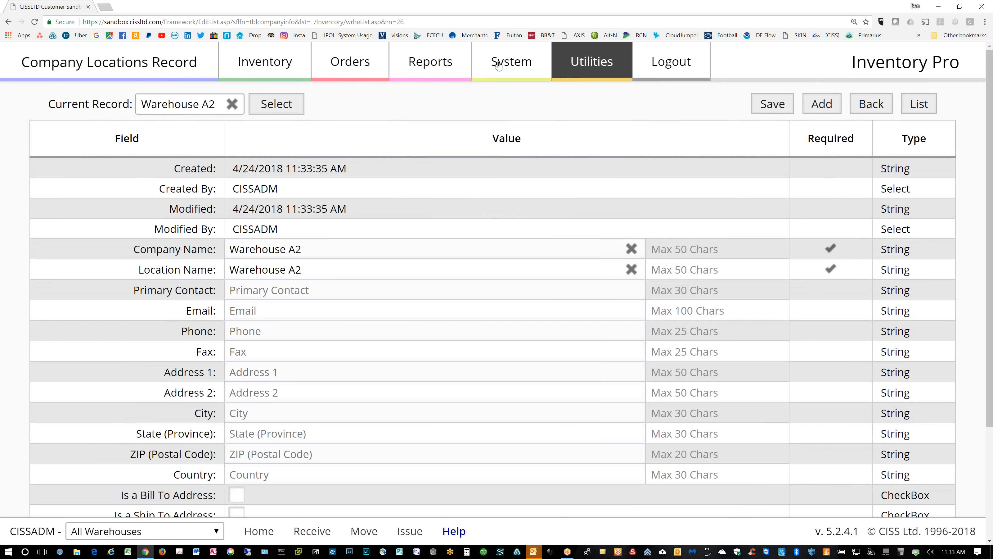
Search the system users by name for the newly created user and open that user's record
mouse_move(500, 66)
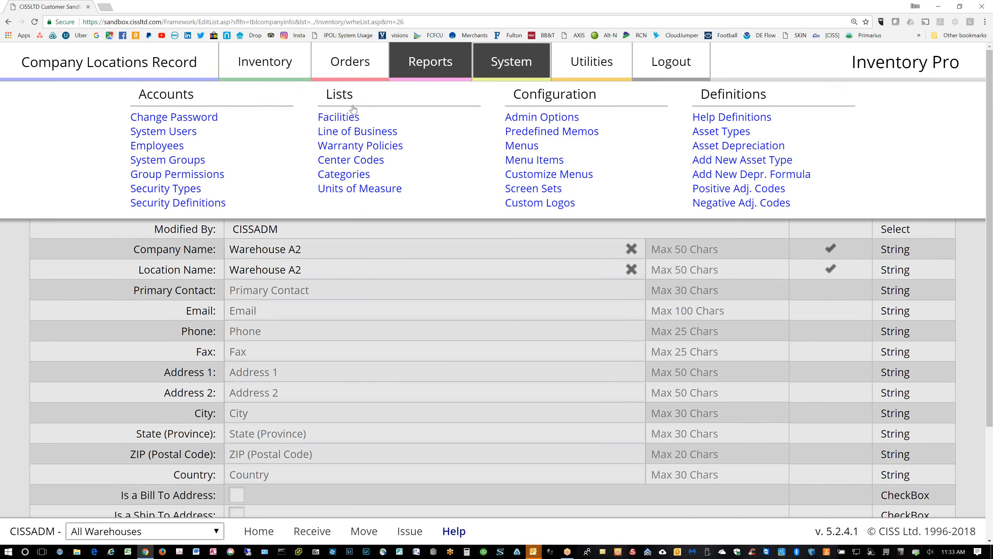
left_click(171, 133)
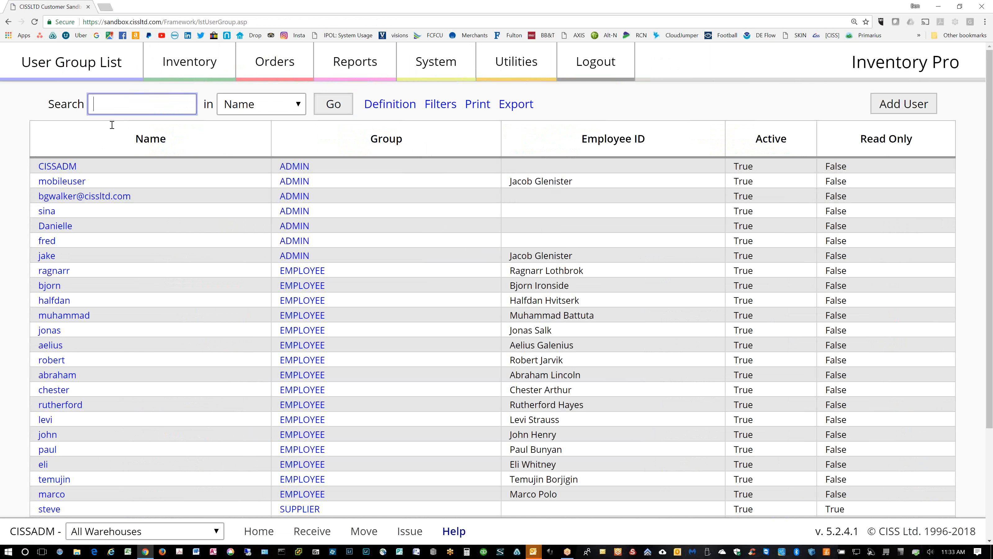
type("amara")
left_click(336, 107)
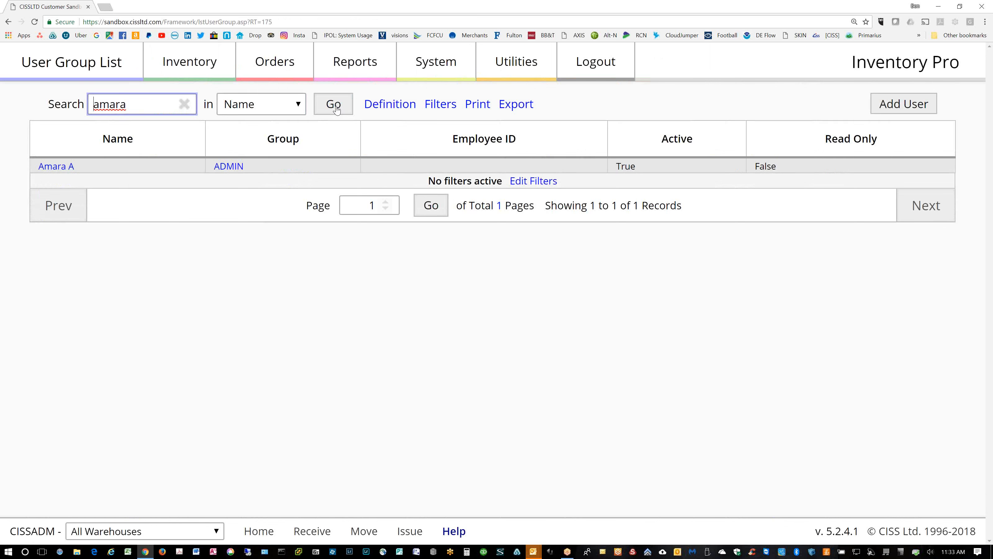
left_click(163, 156)
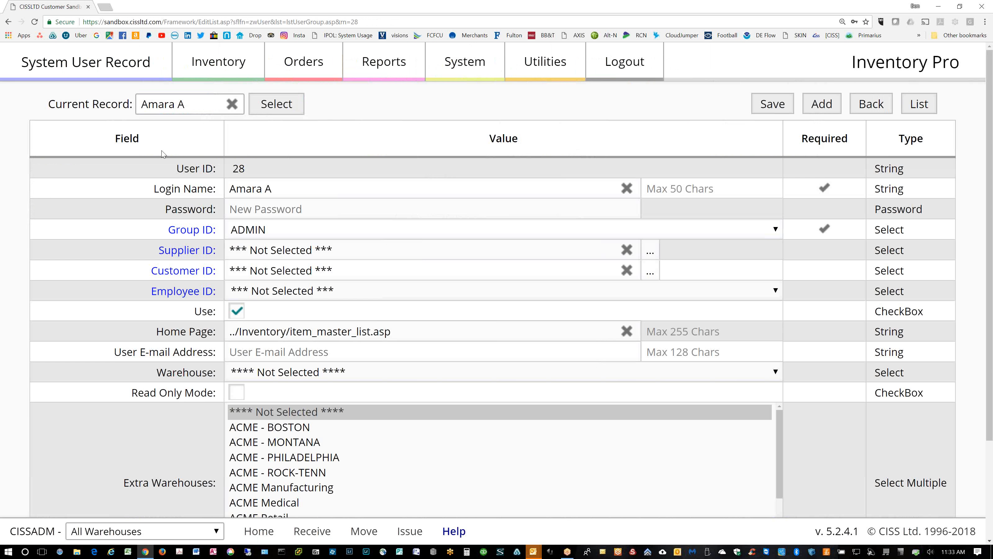
Add Warehouse A2 to the user's extra warehouses alongside Warehouse A and save the record
scroll(417, 324, "down", 3)
left_click_drag(779, 342, 779, 396)
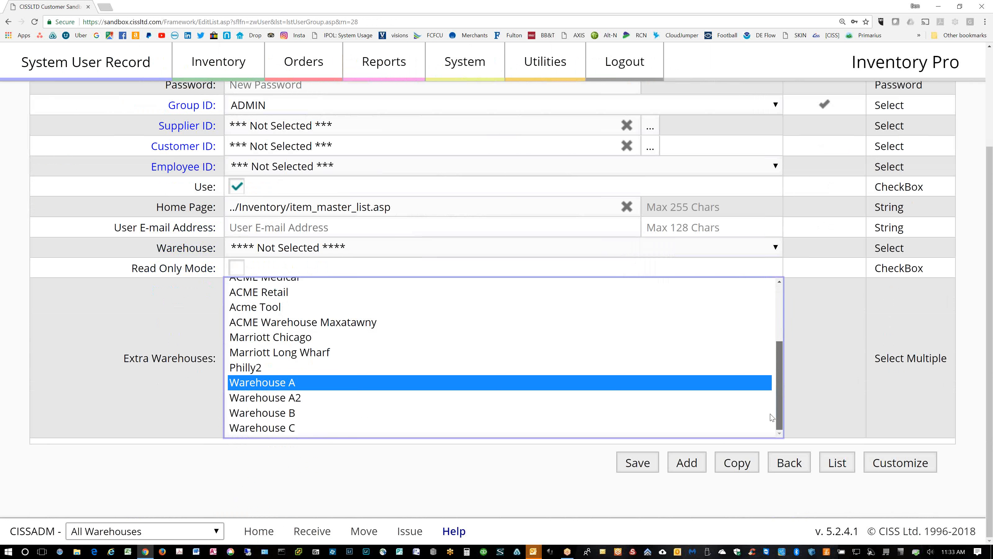
left_click(266, 398, "ctrl")
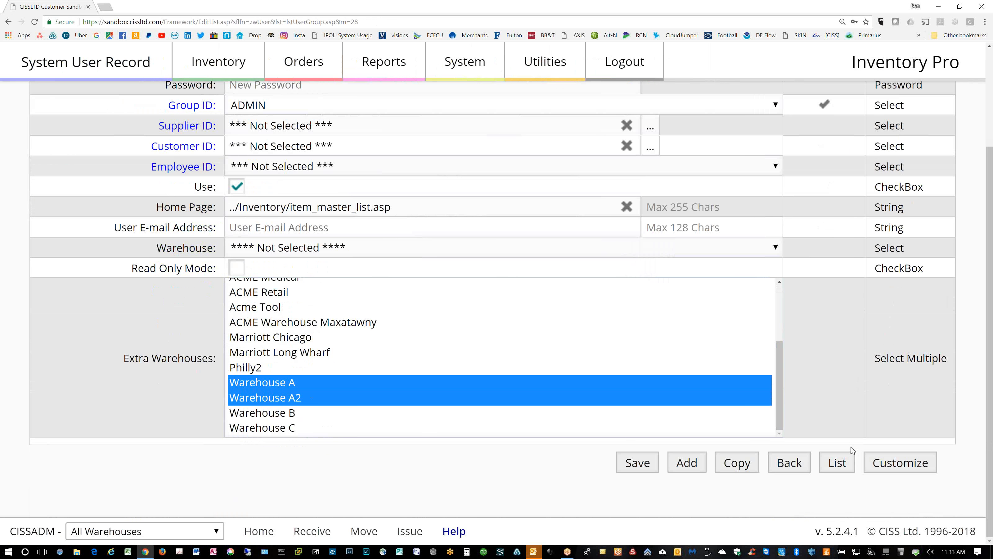
left_click(638, 470)
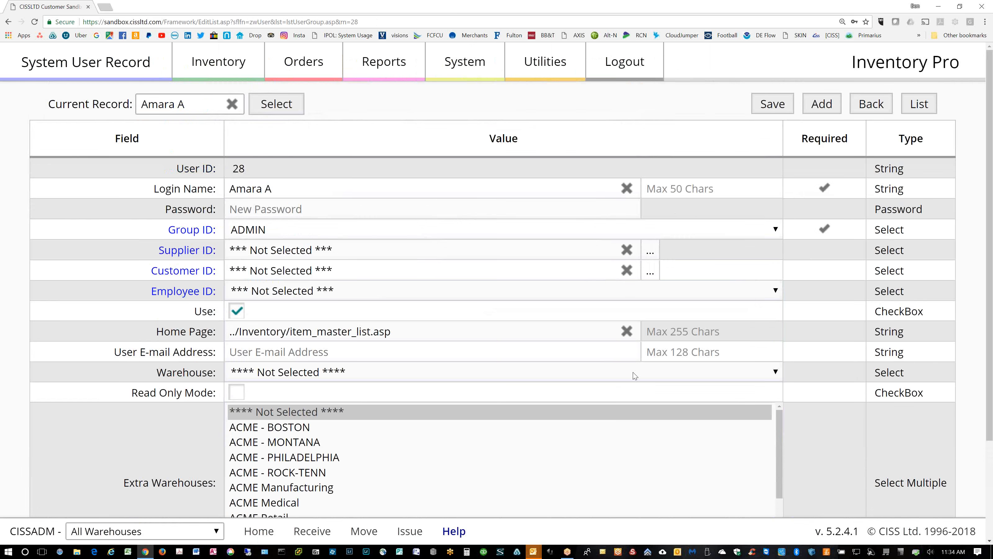
Log out of the administrator session and try to log in under the newly created user's name with the prefilled password
left_click(621, 63)
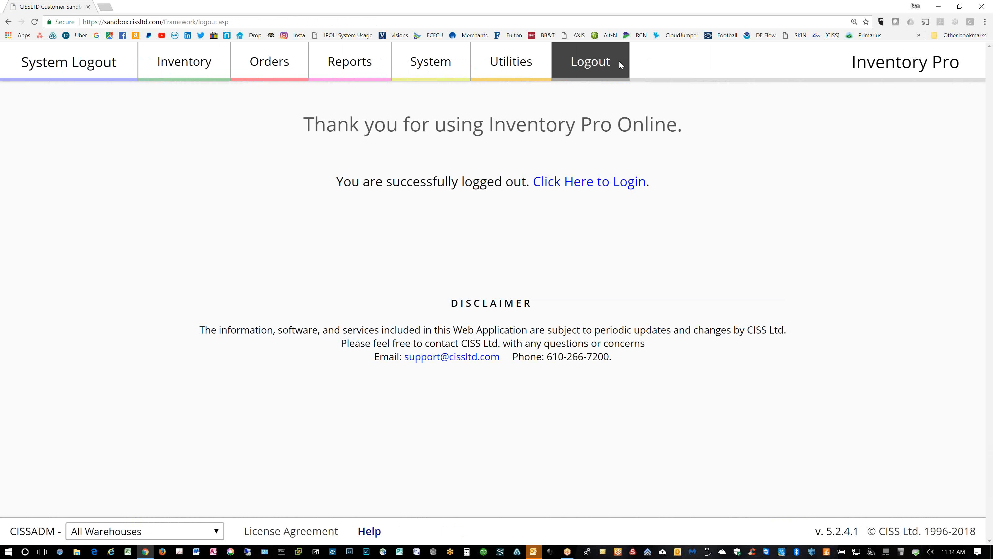
left_click(600, 187)
left_click_drag(515, 279, 397, 275)
type("Amara A")
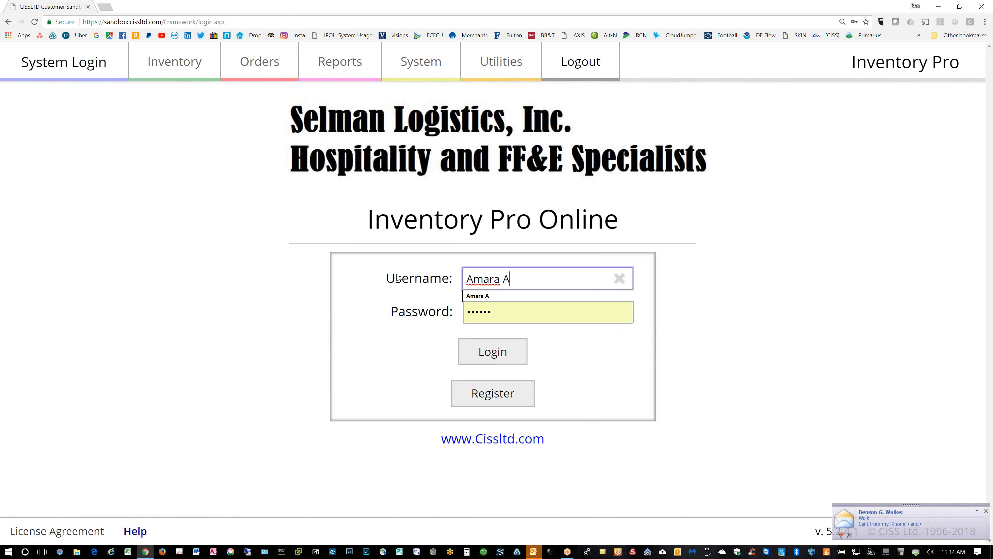
key("Tab")
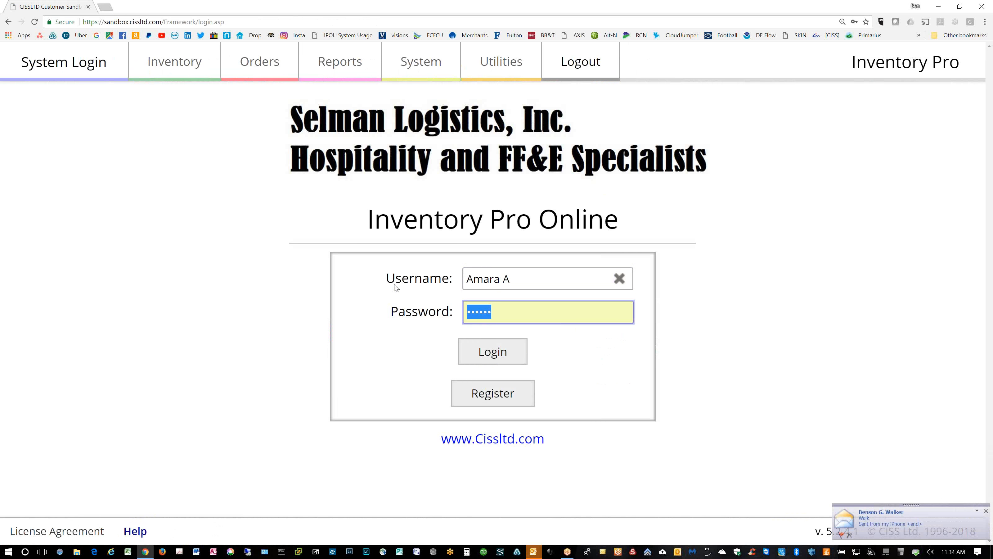
left_click(492, 352)
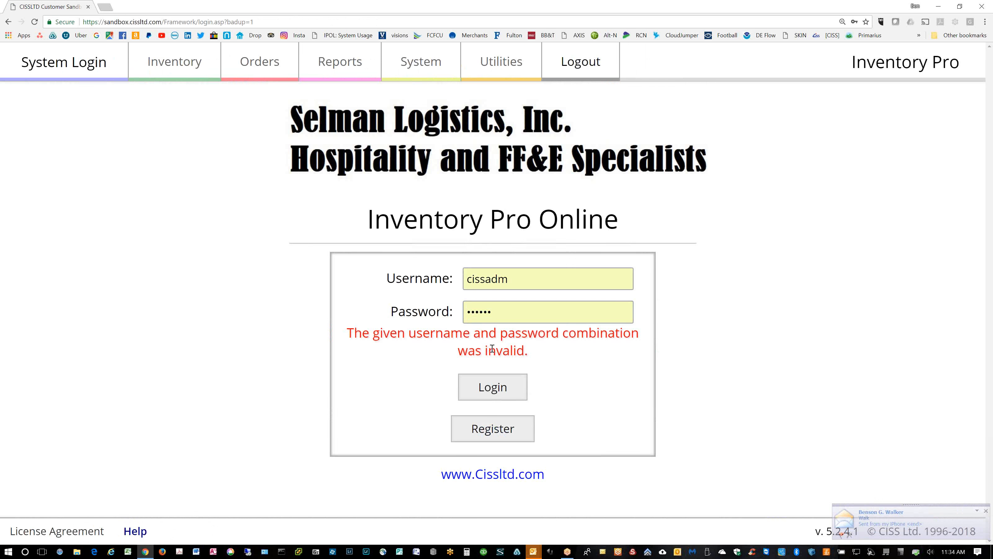
Log in with the new user's username and account password, and list the warehouses offered in the item list's warehouse filter
left_click(496, 312)
left_click(506, 280)
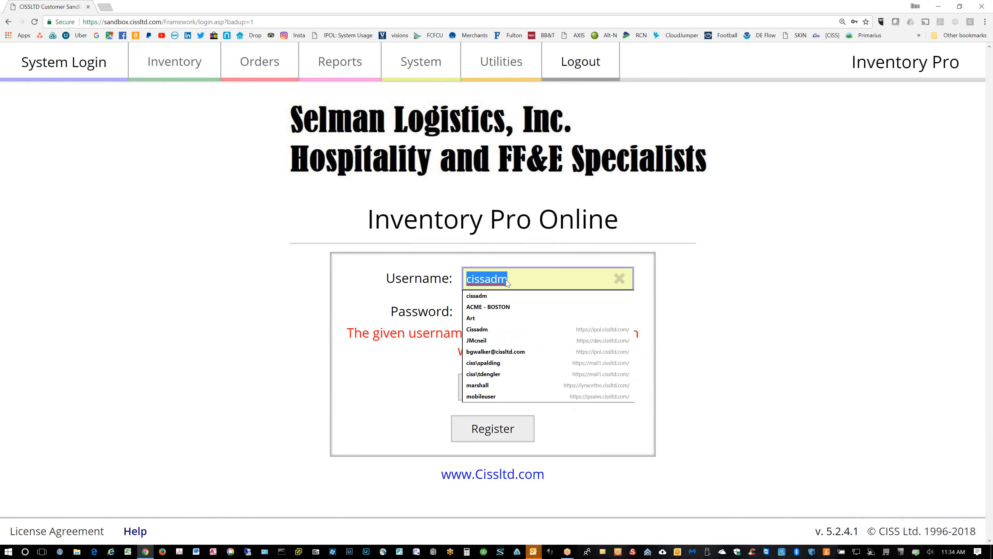
type("amara a")
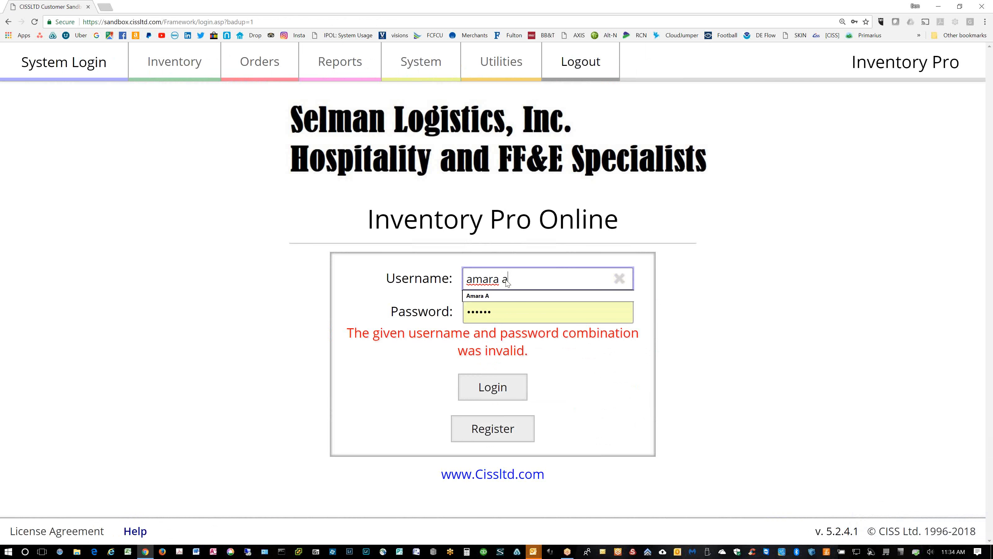
key("Tab")
type("•••••")
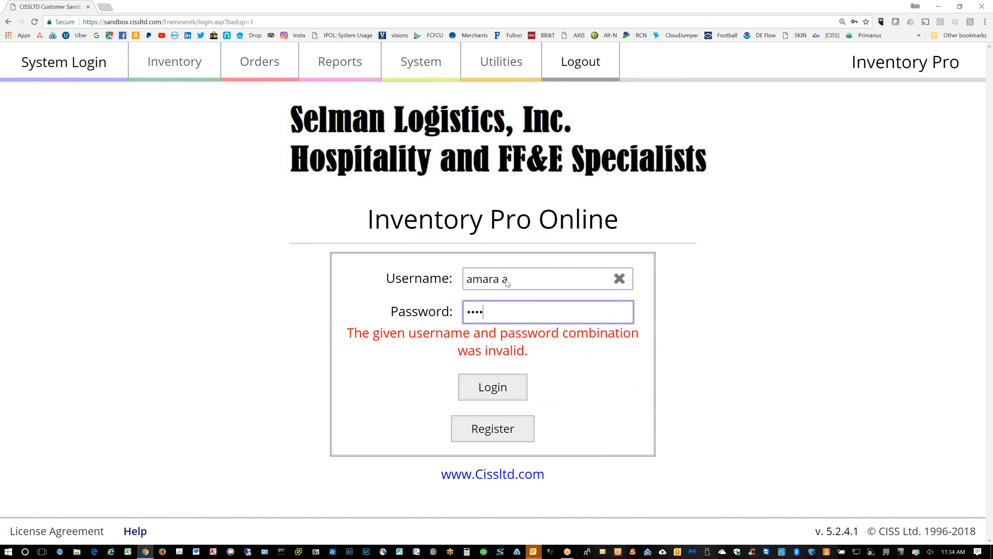
key("BackSpace")
key("BackSpace")
key("BackSpace")
key("BackSpace")
type("••••••")
left_click(490, 390)
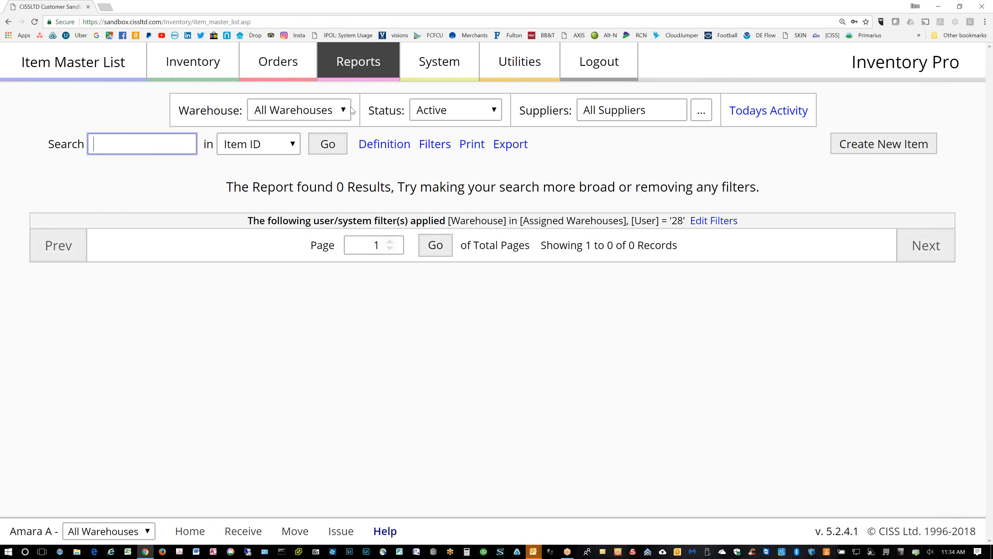
left_click(345, 111)
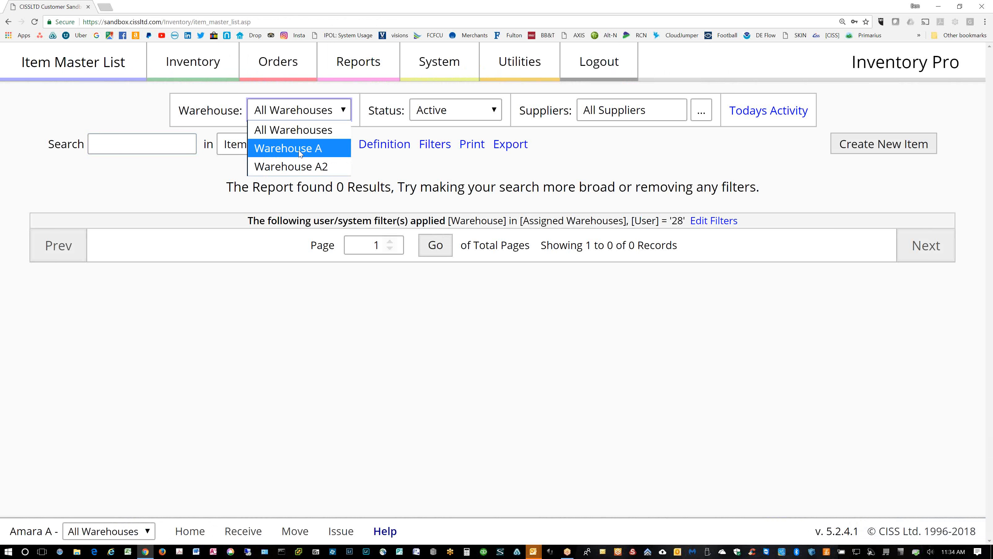
Log out of the new user's session and log back in with the saved administrator credentials
left_click(629, 74)
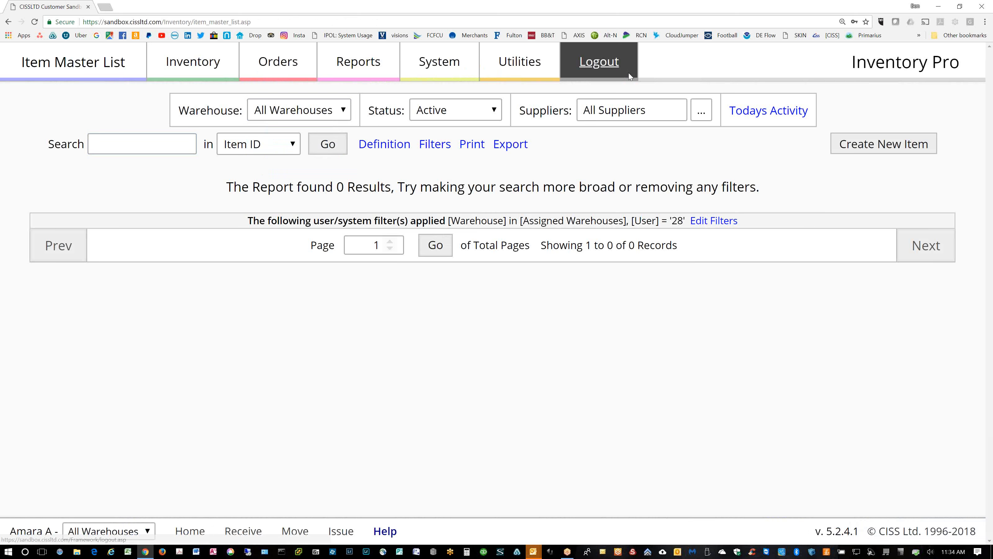
left_click(611, 190)
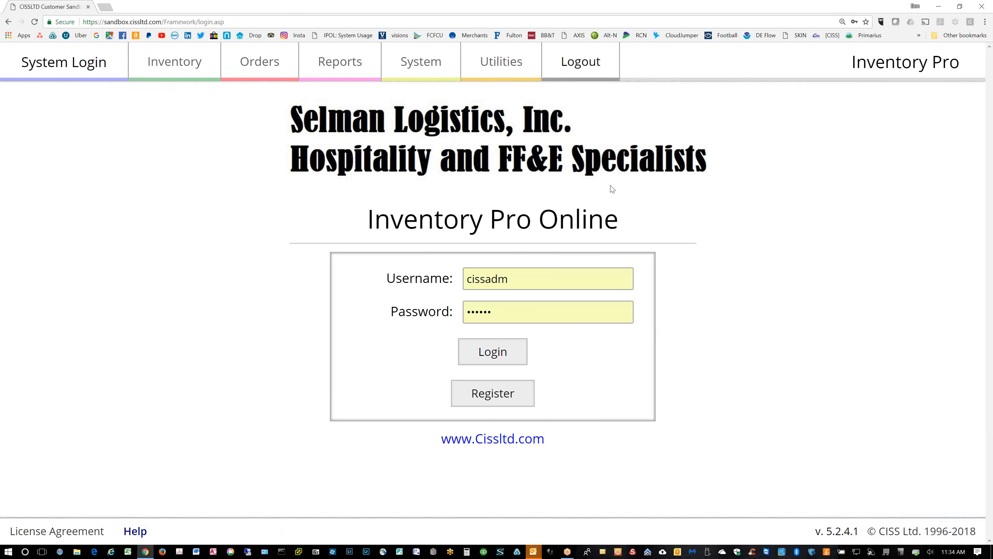
left_click(483, 357)
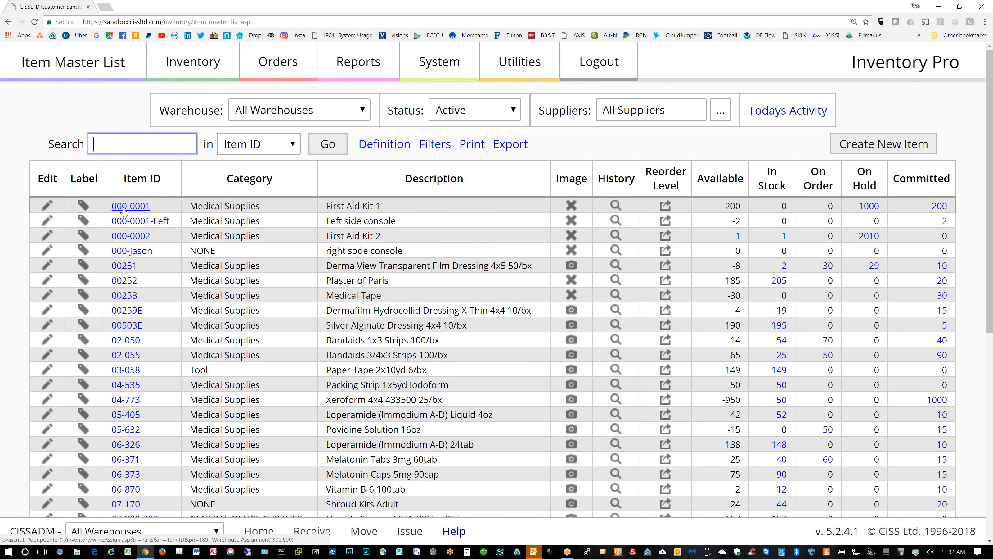
Activate item 000-0001 in Warehouse A and Warehouse A2, save the warehouse assignments and close the assignment window
left_click(123, 207)
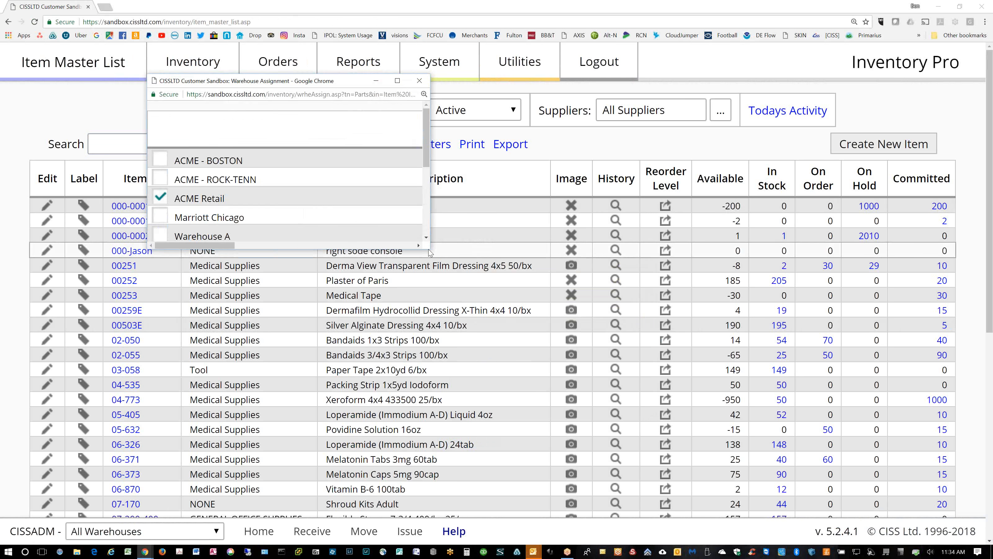
left_click_drag(430, 250, 772, 249)
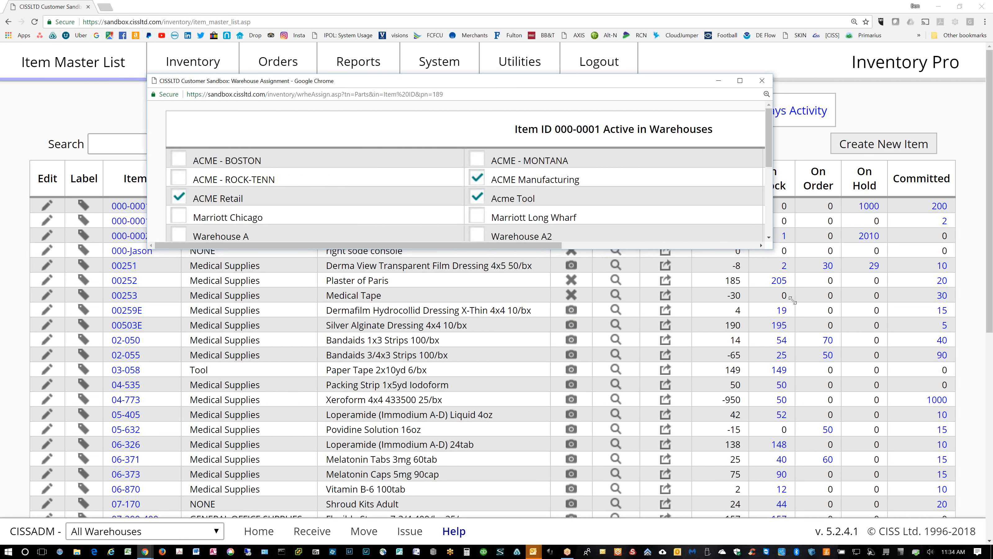
left_click_drag(773, 249, 956, 393)
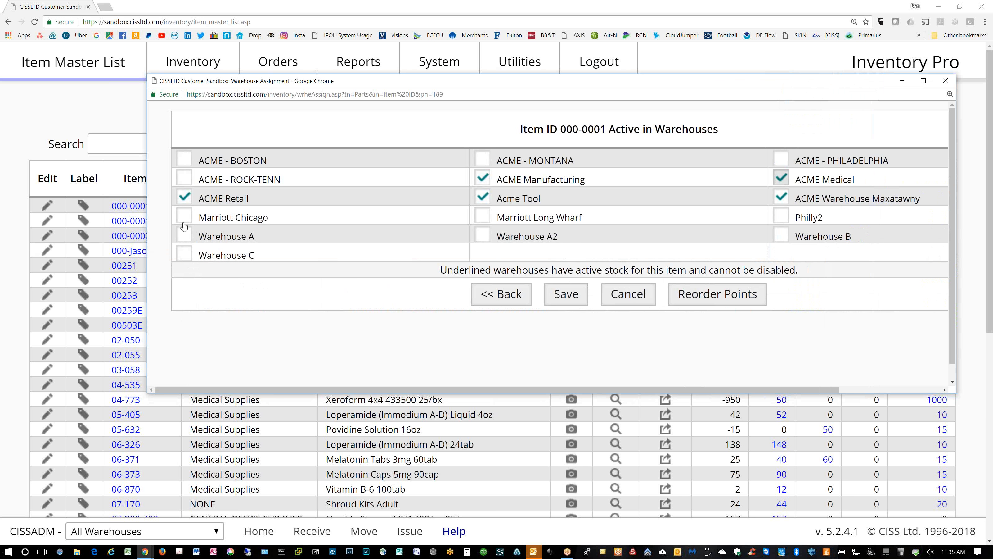
left_click(185, 239)
left_click(485, 236)
left_click(561, 295)
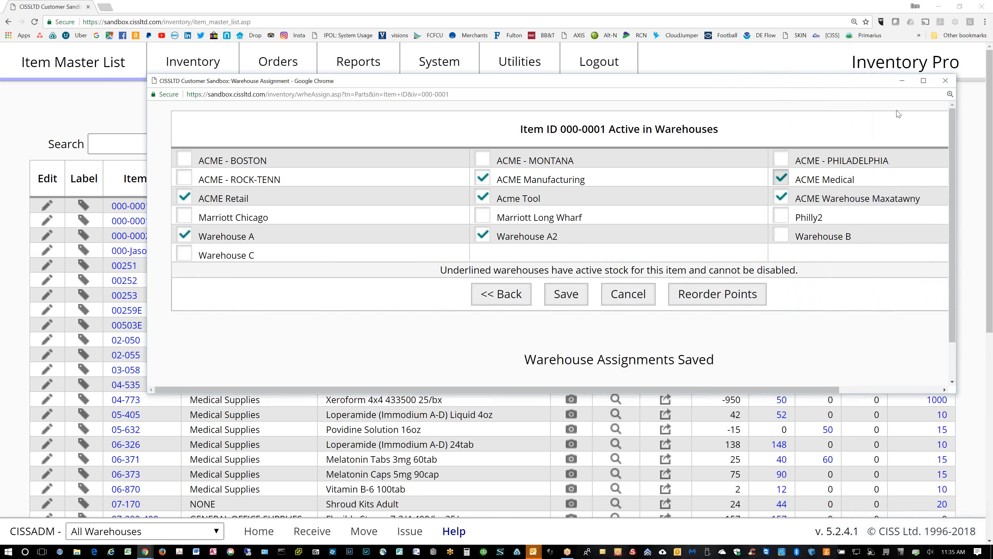
left_click(945, 81)
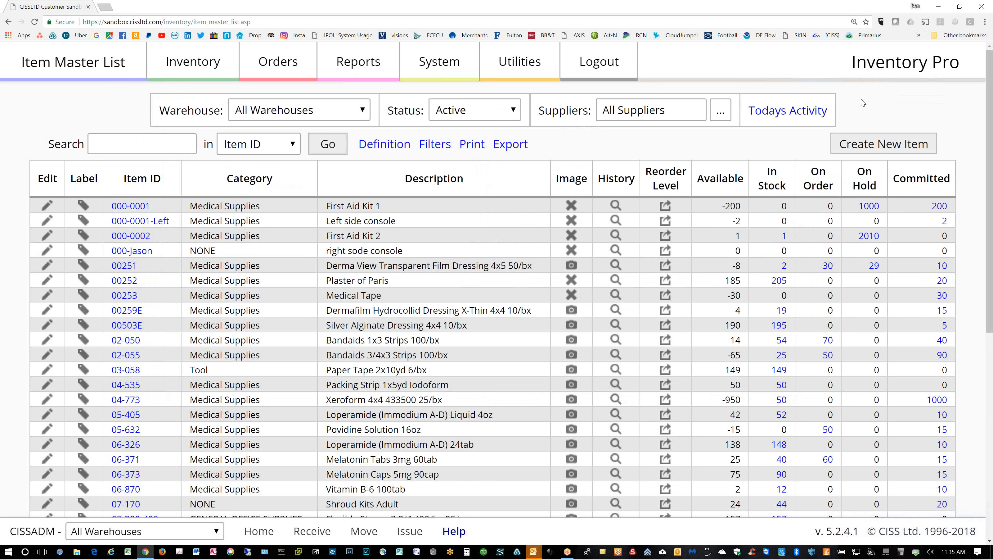
Filter the item master list to Warehouse A
left_click(363, 111)
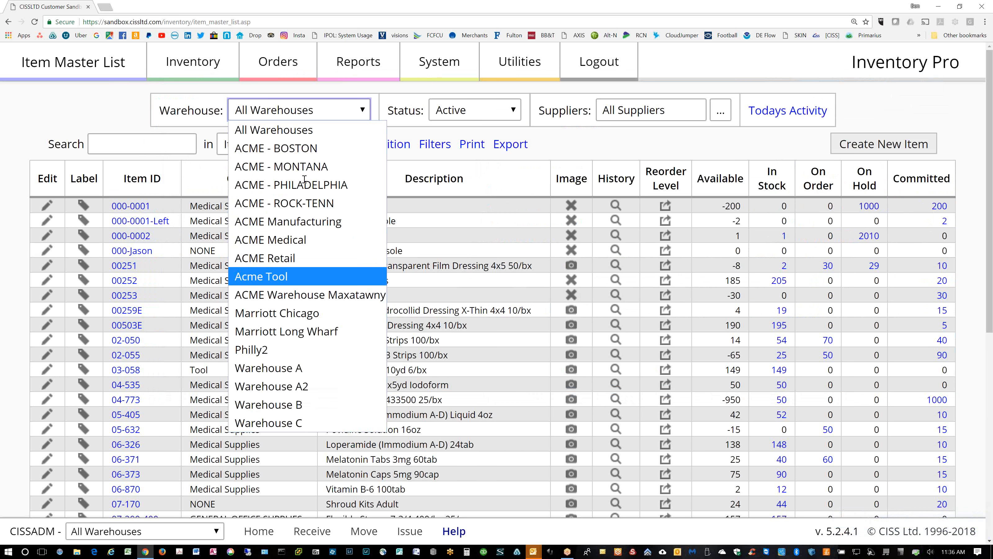
left_click(245, 370)
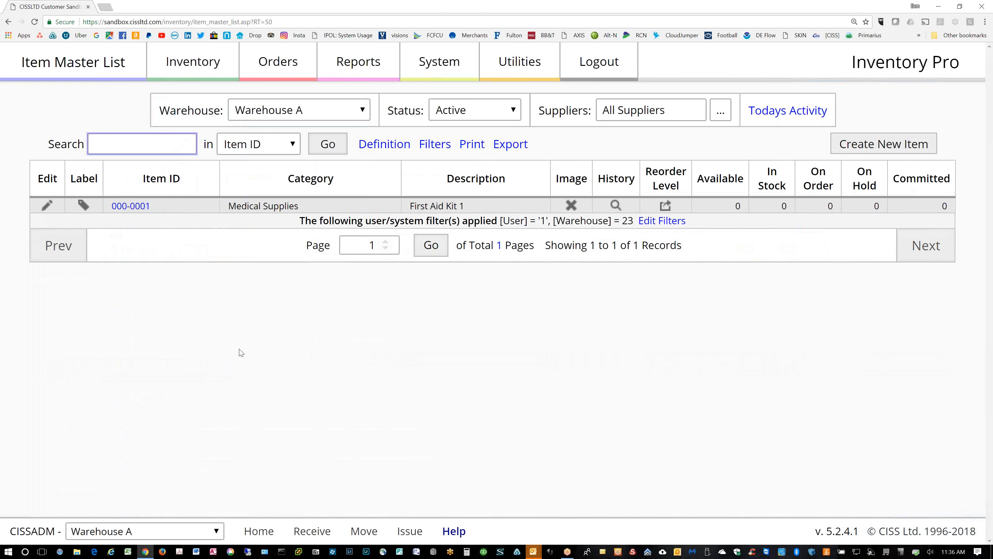
Open the System Settings admin options and highlight the Restrict New Parts From All Warehouses - 165 option
left_click(458, 88)
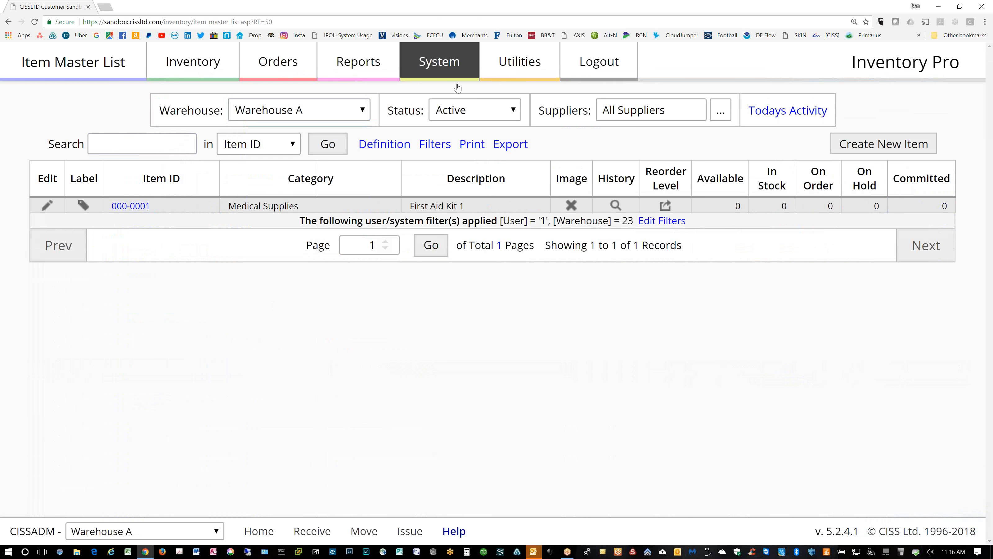
left_click(522, 117)
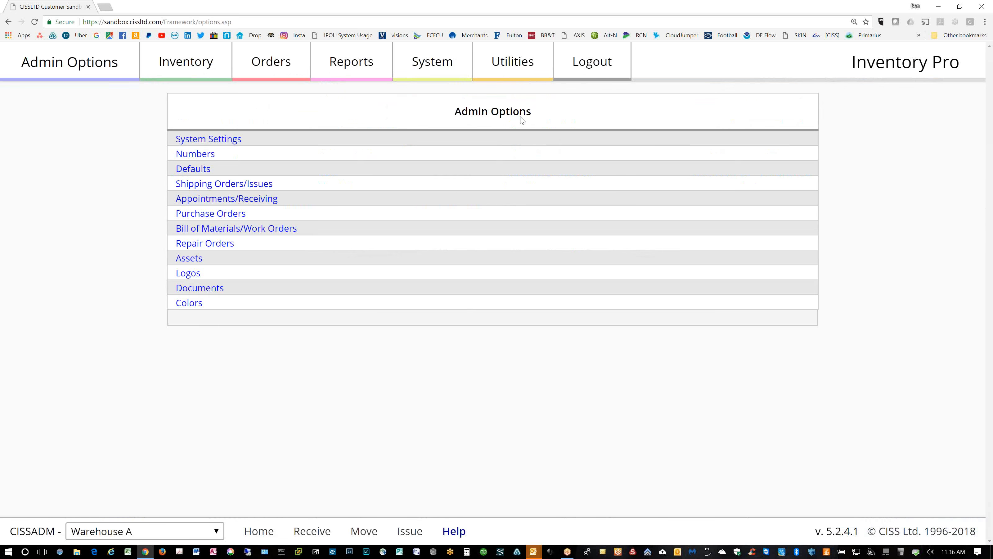
left_click(198, 139)
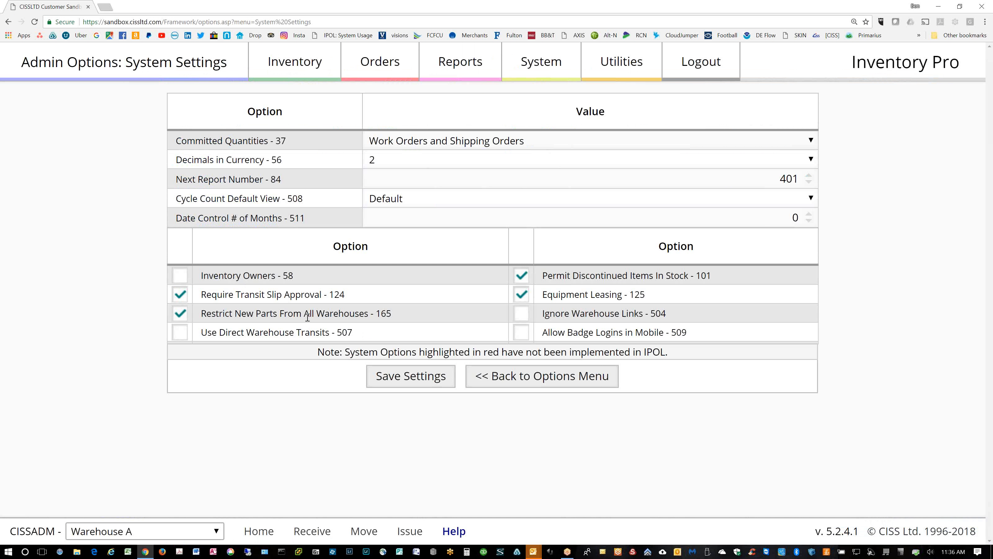
left_click_drag(402, 313, 201, 313)
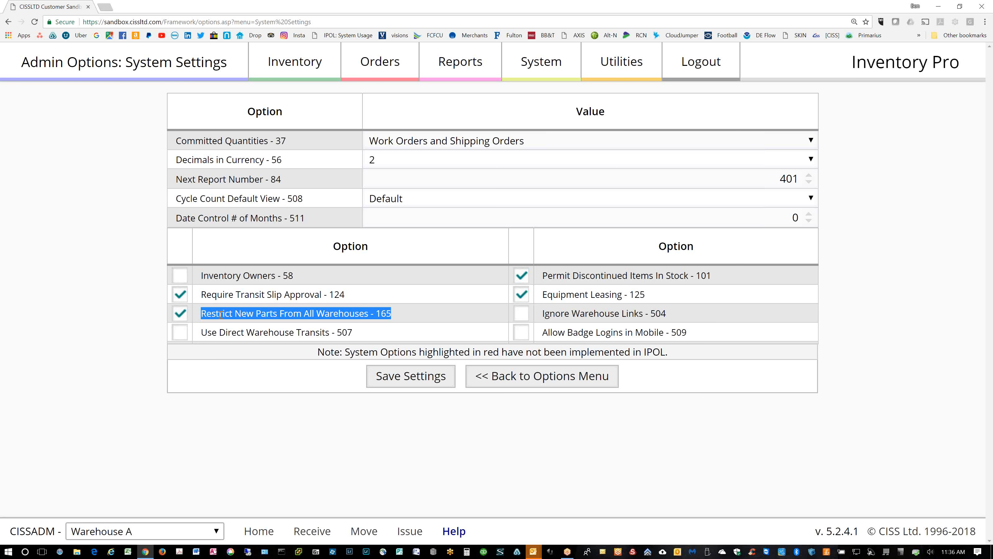
Highlight the Ignore Warehouse Links - 504 option in the system settings
left_click(292, 63)
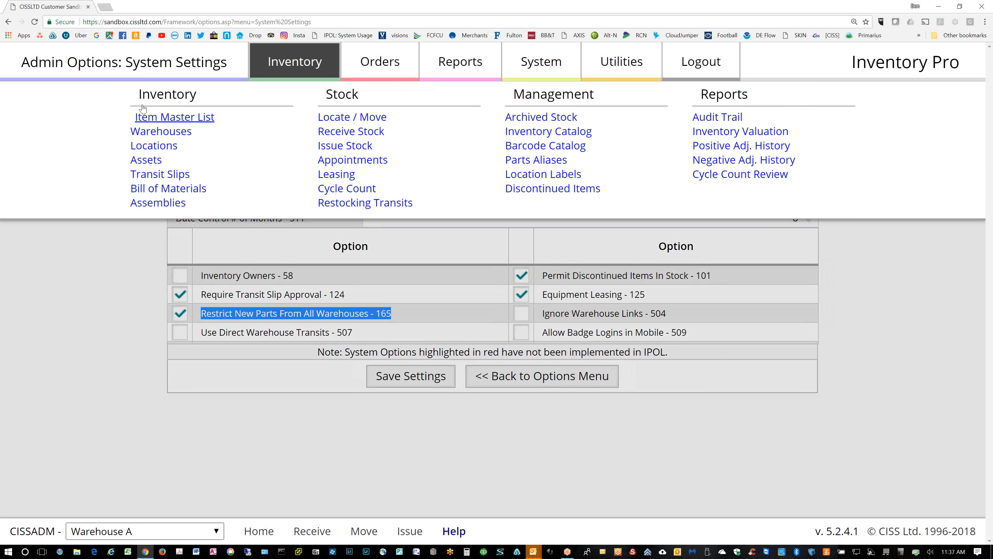
left_click(72, 270)
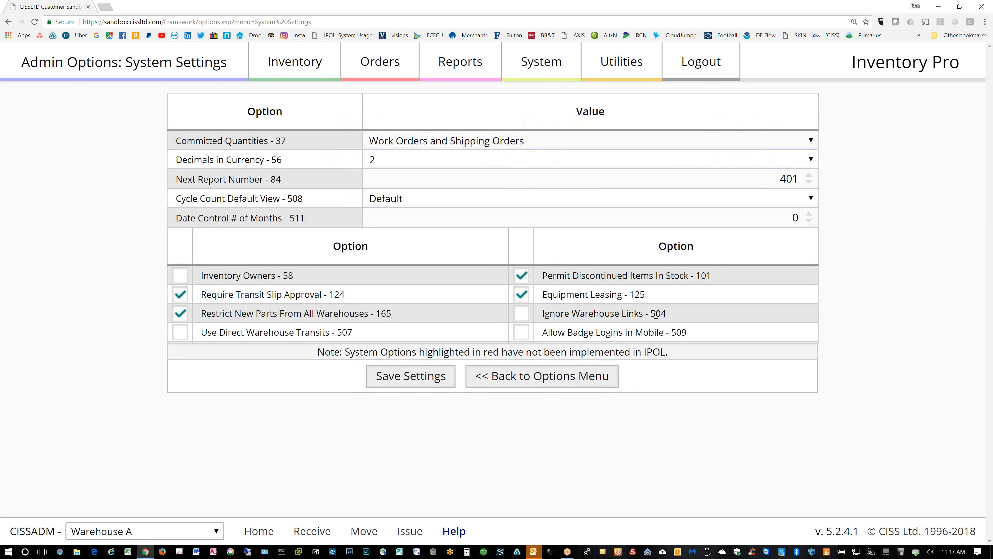
left_click_drag(667, 313, 546, 317)
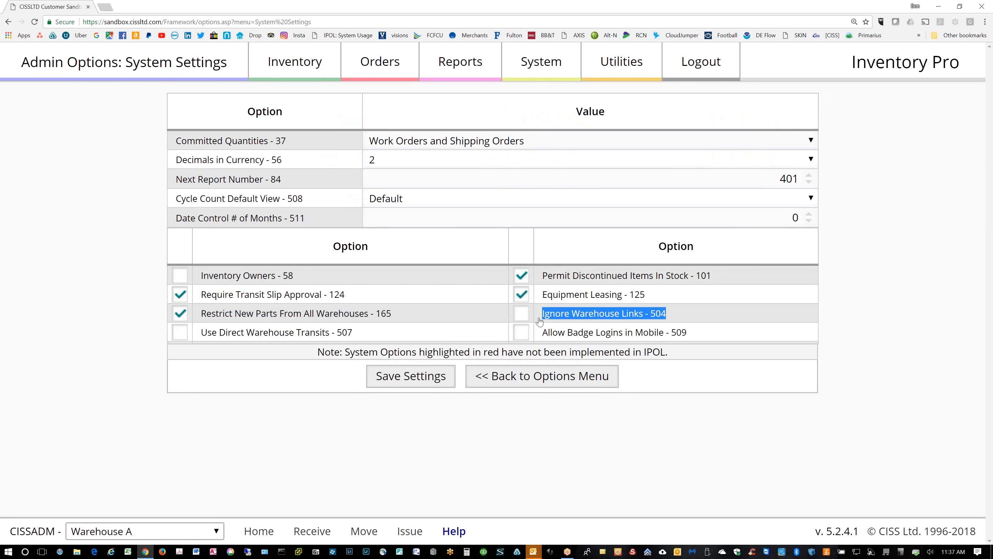
left_click(533, 552)
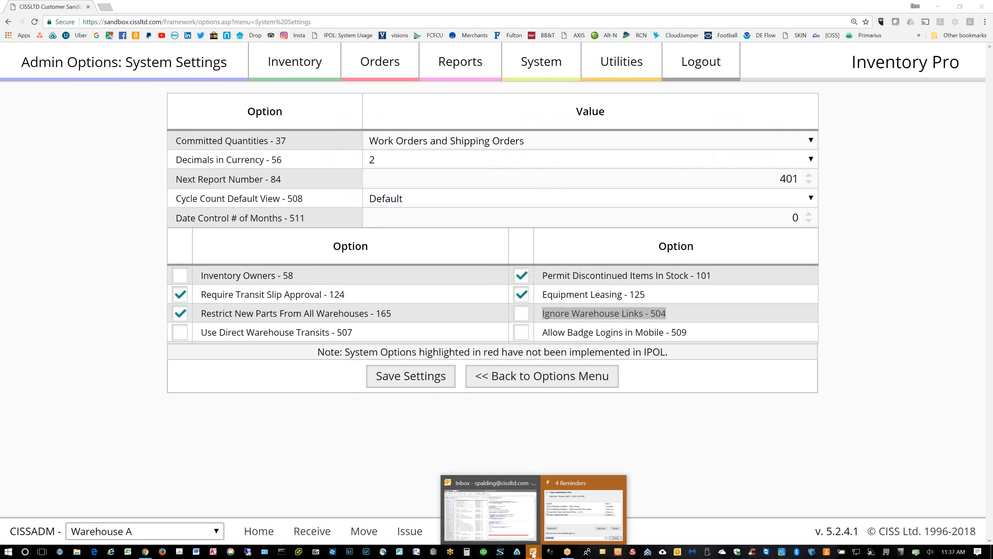
left_click(490, 487)
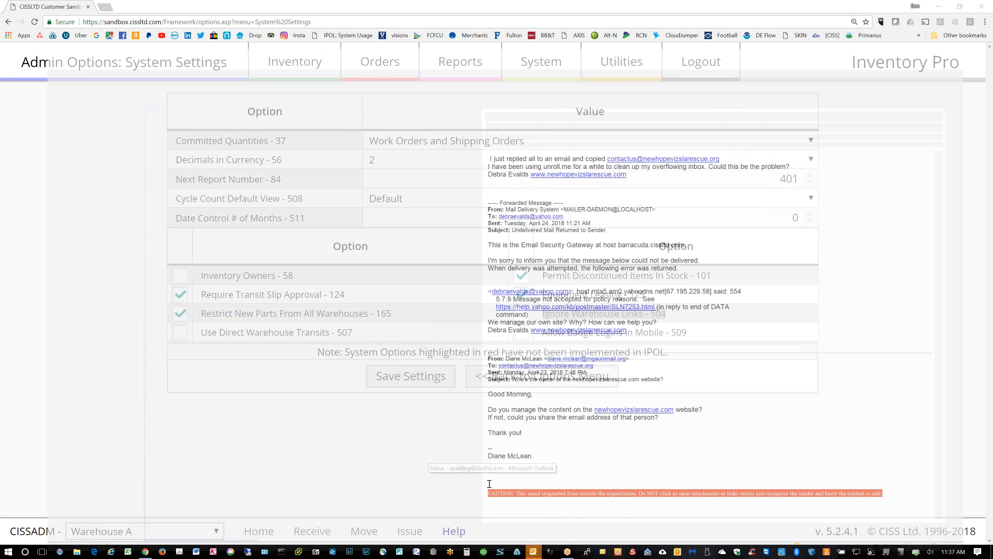
left_click_drag(453, 6, 453, 0)
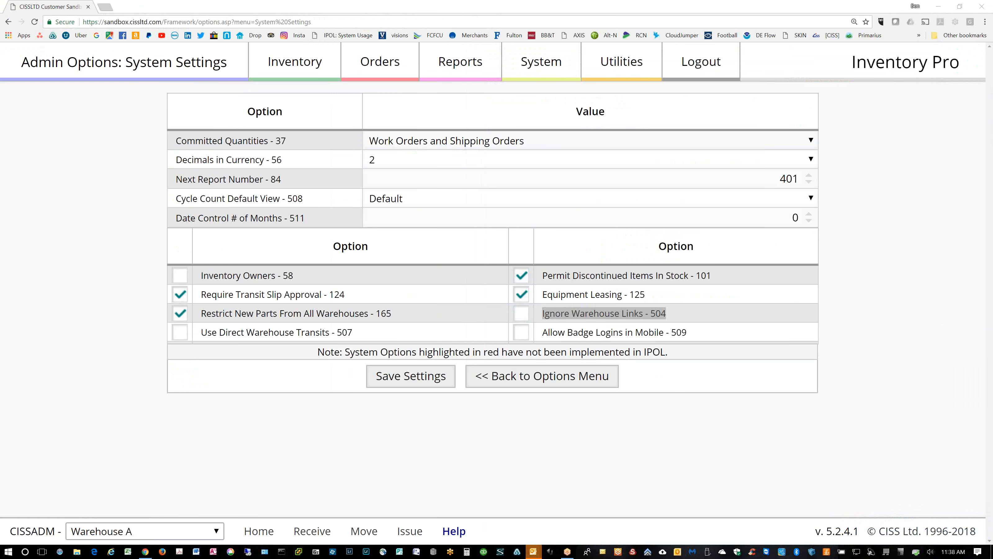
left_click_drag(474, 105, 992, 83)
Clear the text selection and highlight the name of the Ignore Warehouse Links - 504 option again
left_click(675, 313)
left_click_drag(673, 313, 542, 316)
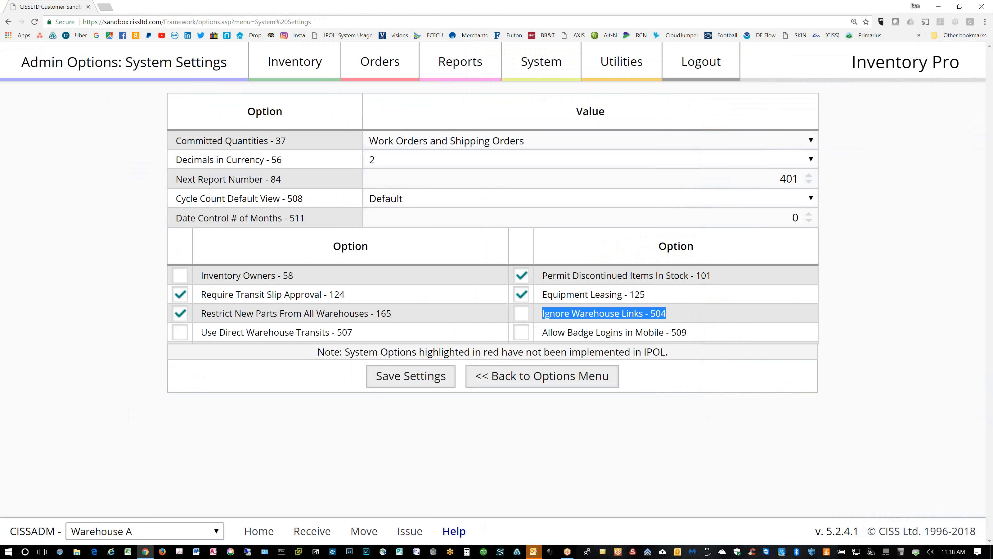